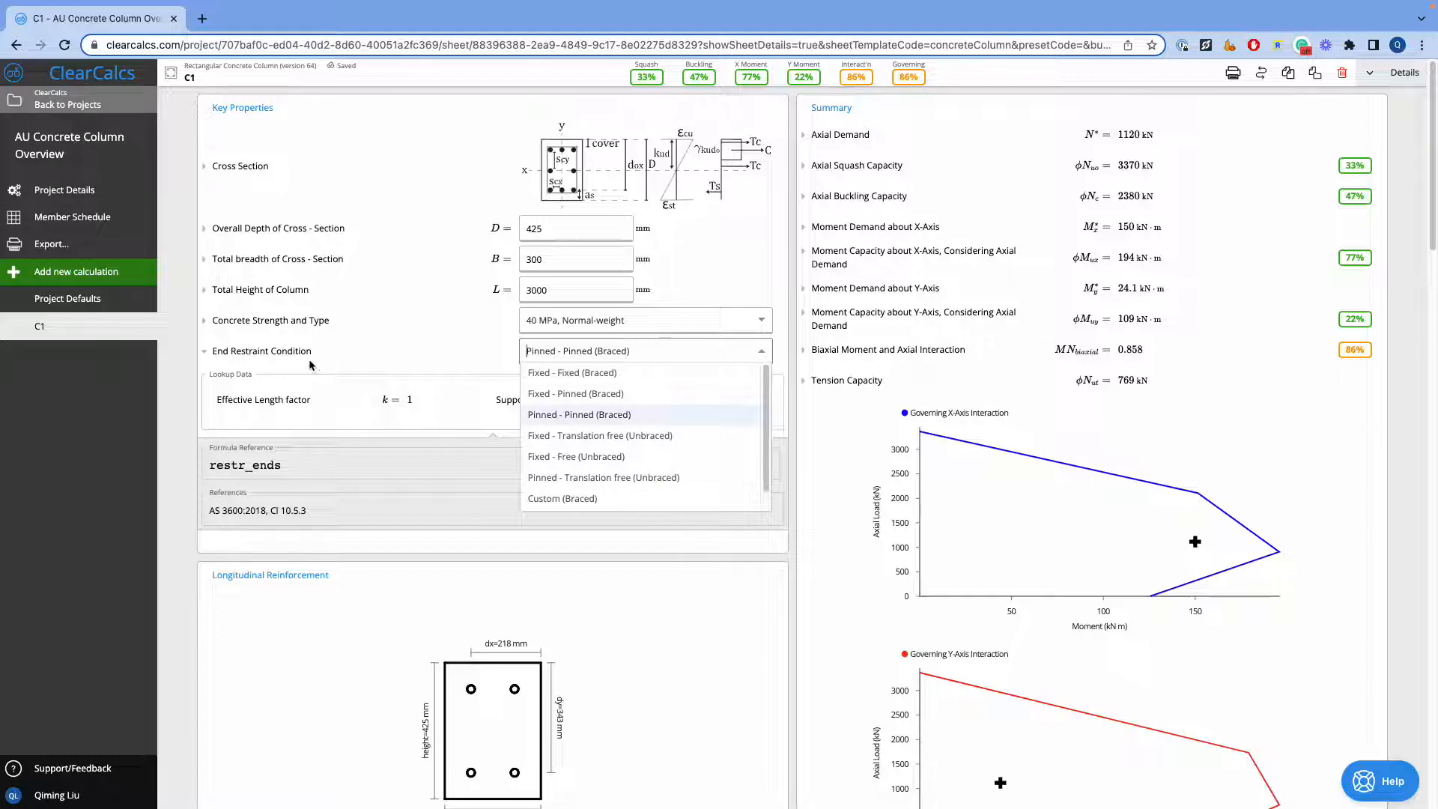
# Collapse the End Restraint Condition details and check the available longitudinal reinforcement types without changing the selection
pyautogui.click(309, 358)
pyautogui.click(308, 358)
pyautogui.scroll(-3, 546, 429)
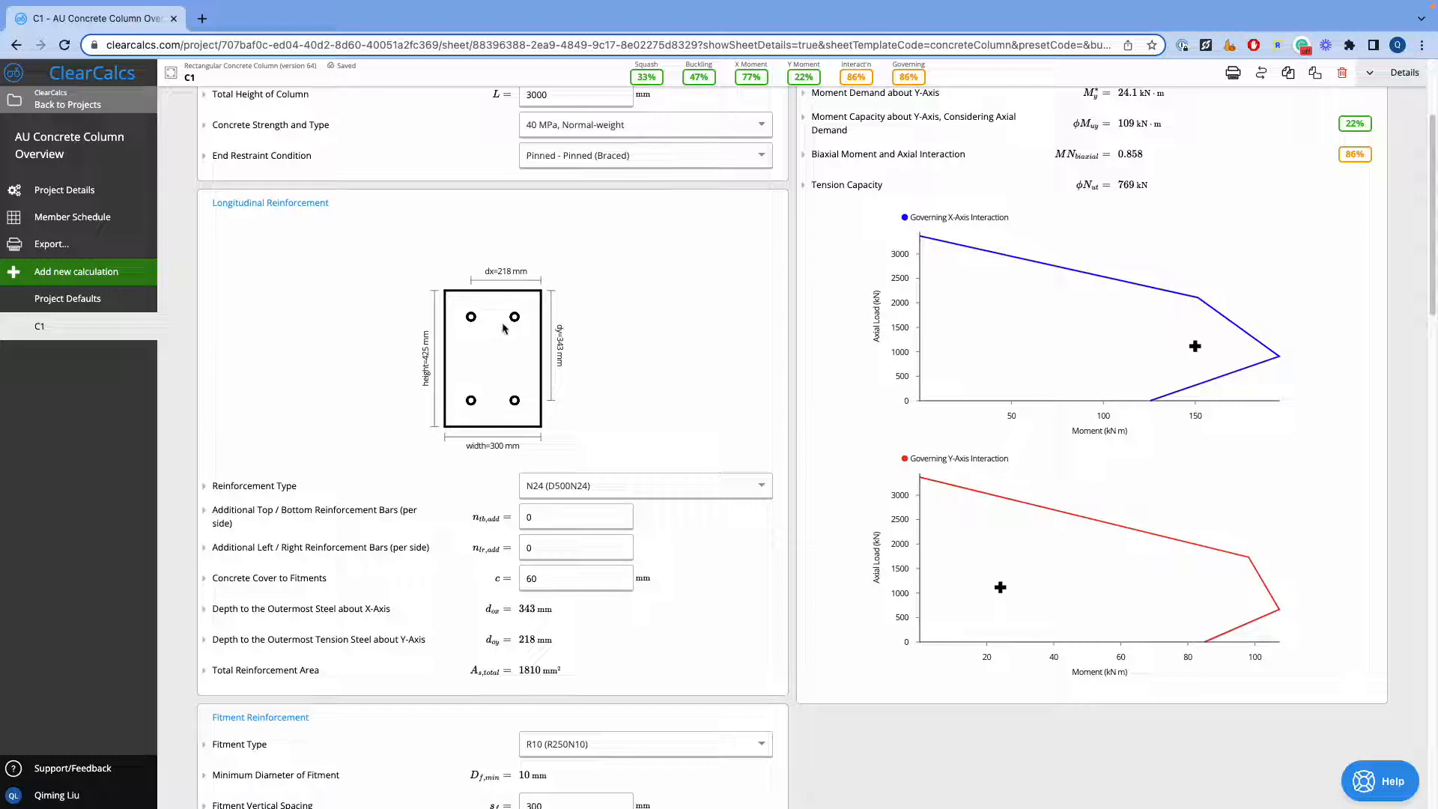
pyautogui.click(621, 495)
pyautogui.click(621, 486)
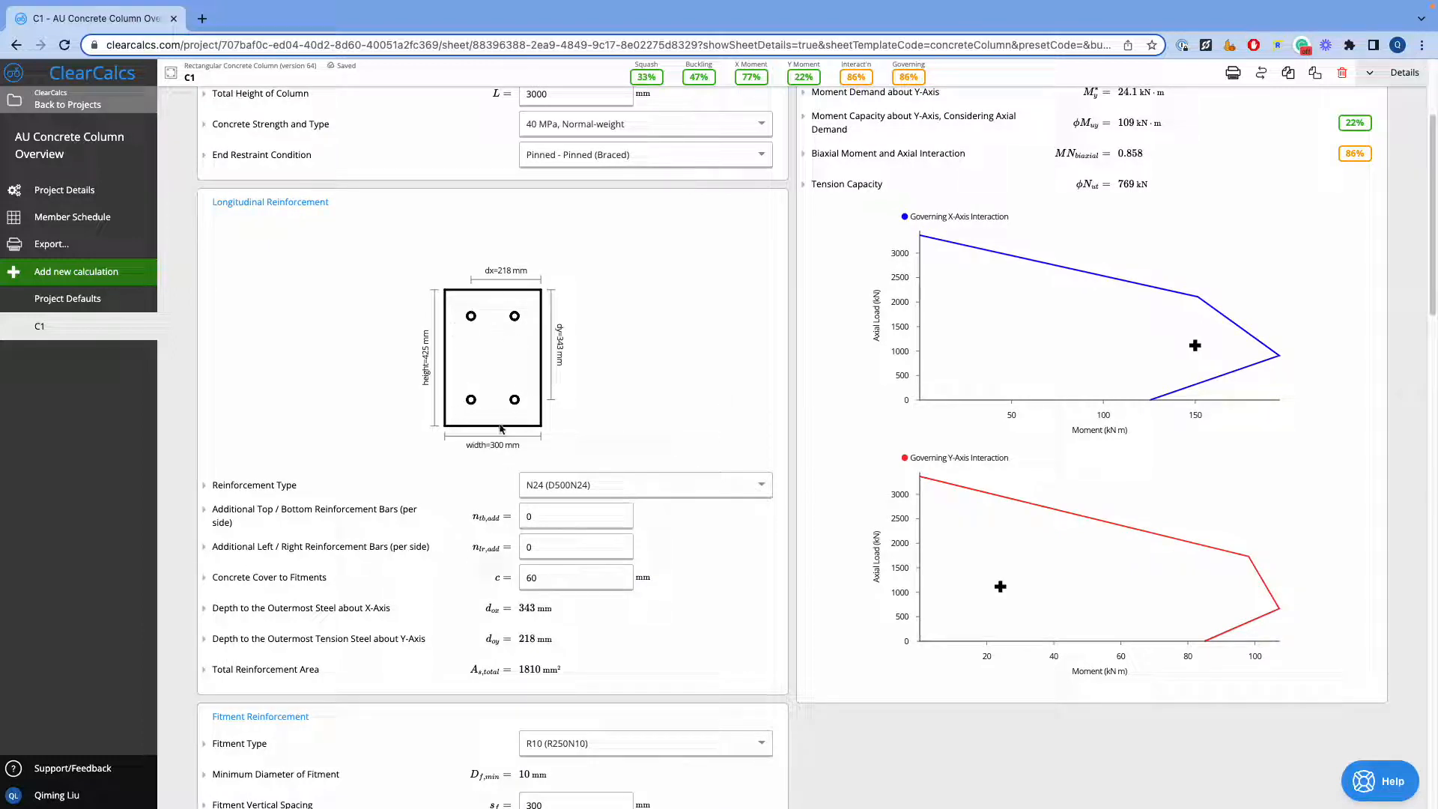
# Set the additional longitudinal bars per side to 1 for top/bottom and 2 for left/right
pyautogui.scroll(-1, 577, 510)
pyautogui.click(576, 510)
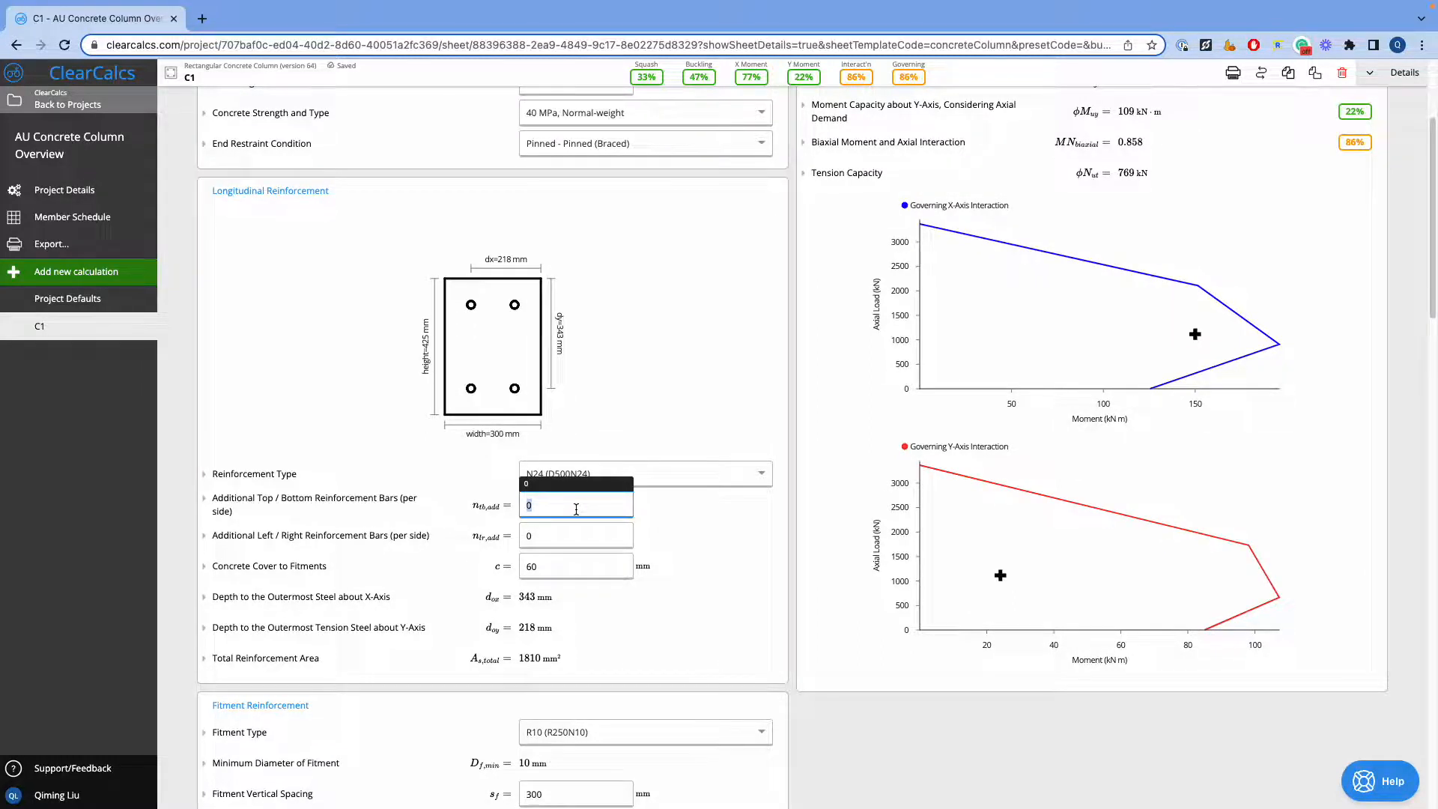
pyautogui.write('1')
pyautogui.click(576, 536)
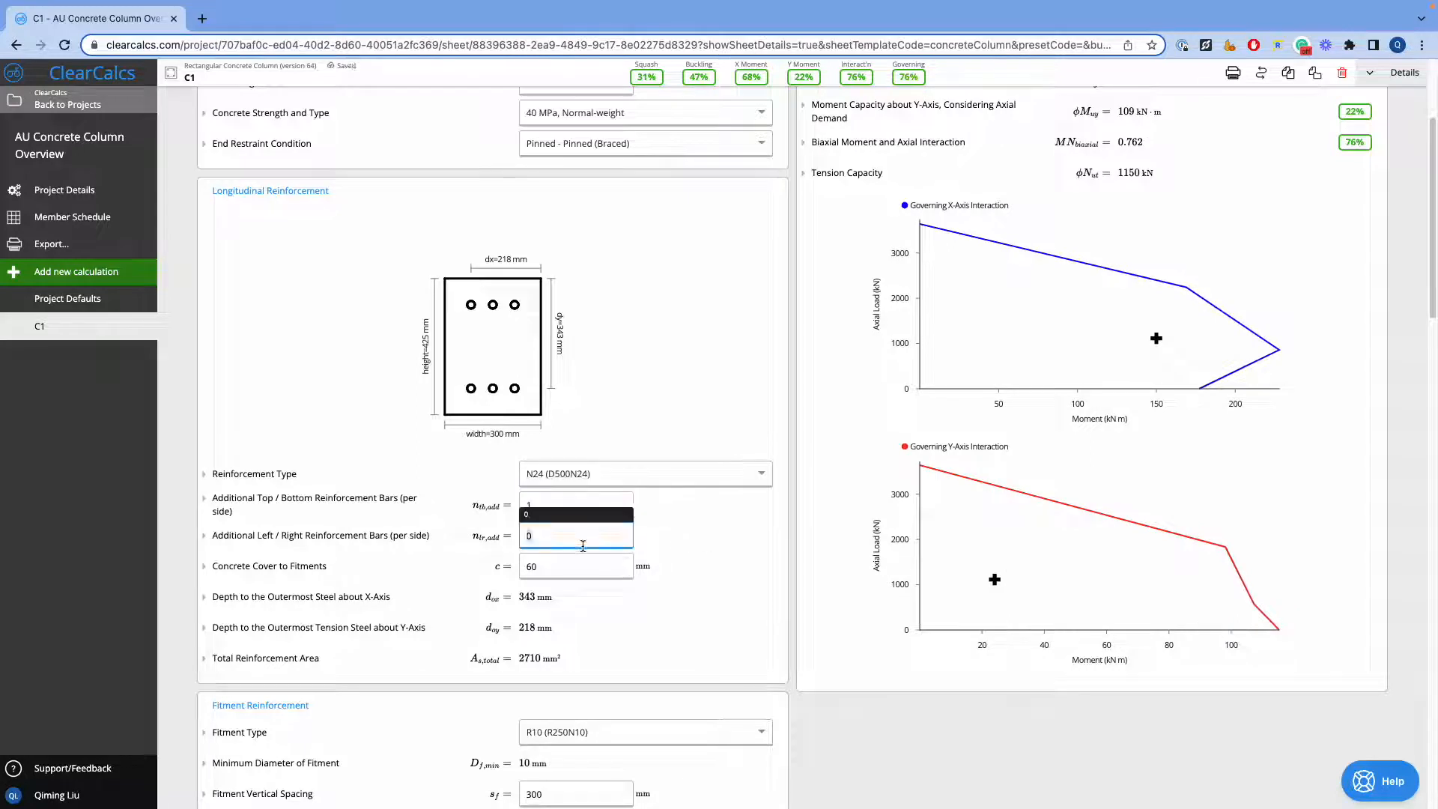
pyautogui.write('2')
pyautogui.click(672, 546)
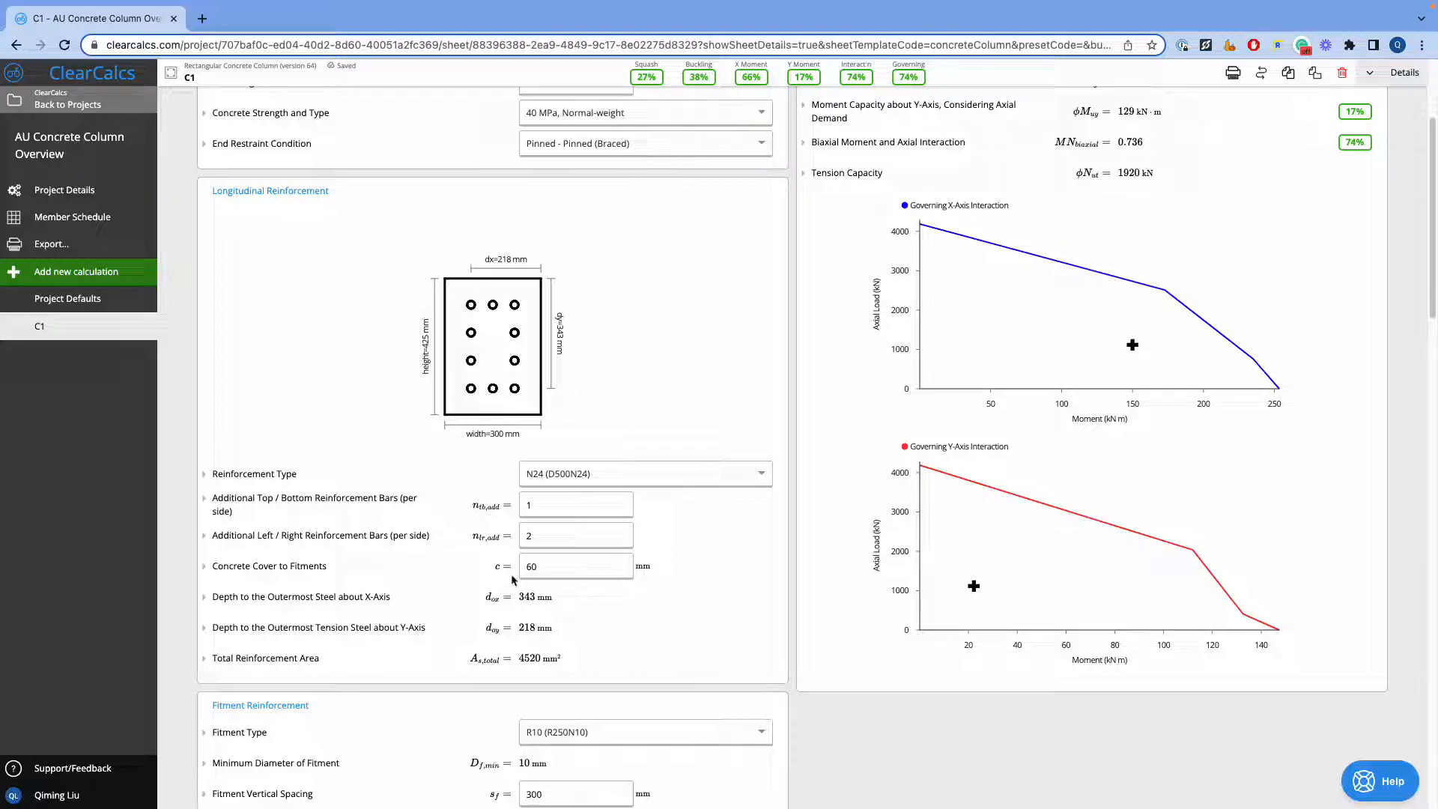
# Read the description and checks for Concrete Cover to Fitments, then collapse its details
pyautogui.click(308, 576)
pyautogui.scroll(-2, 318, 573)
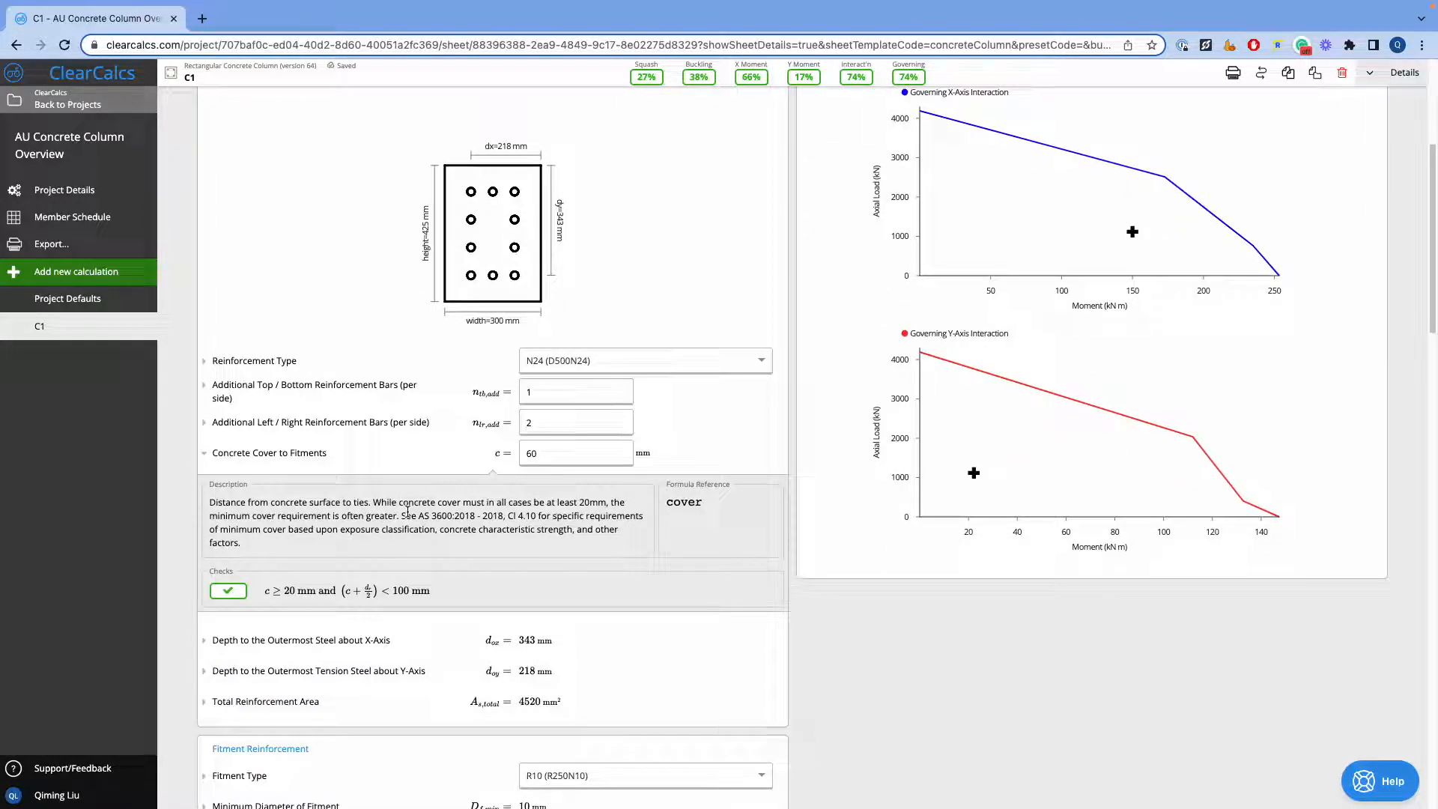
pyautogui.scroll(-3, 442, 438)
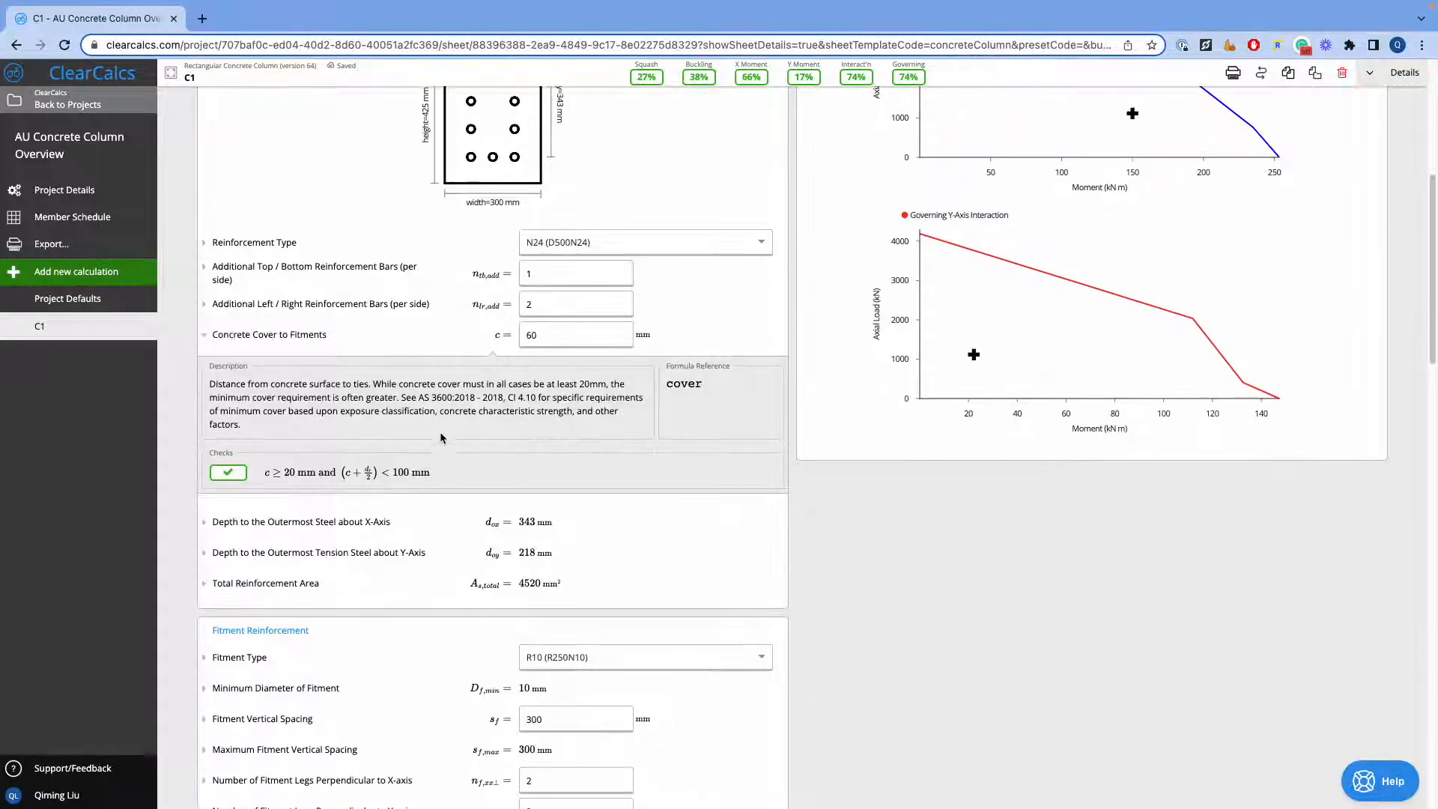
pyautogui.scroll(2, 443, 436)
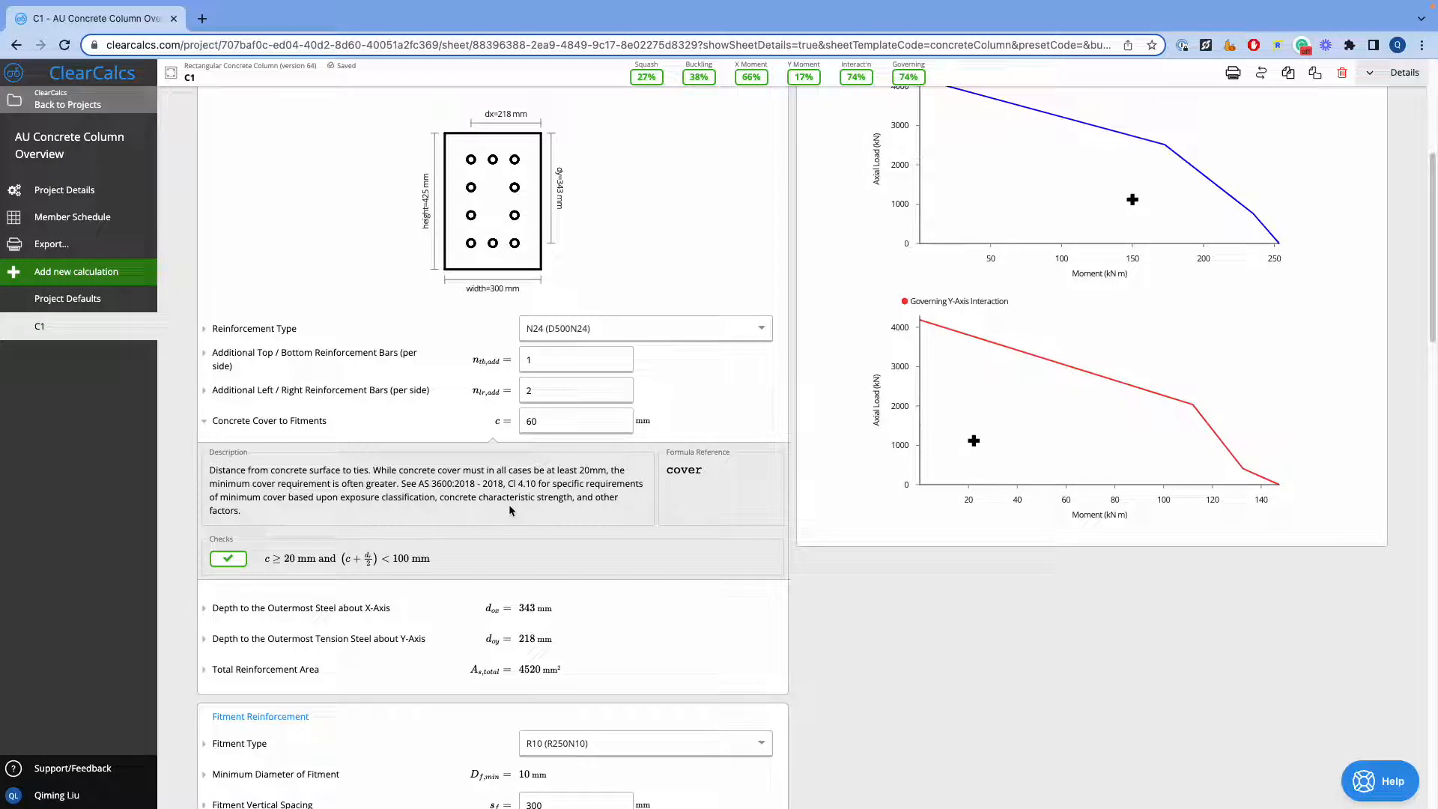
pyautogui.click(324, 425)
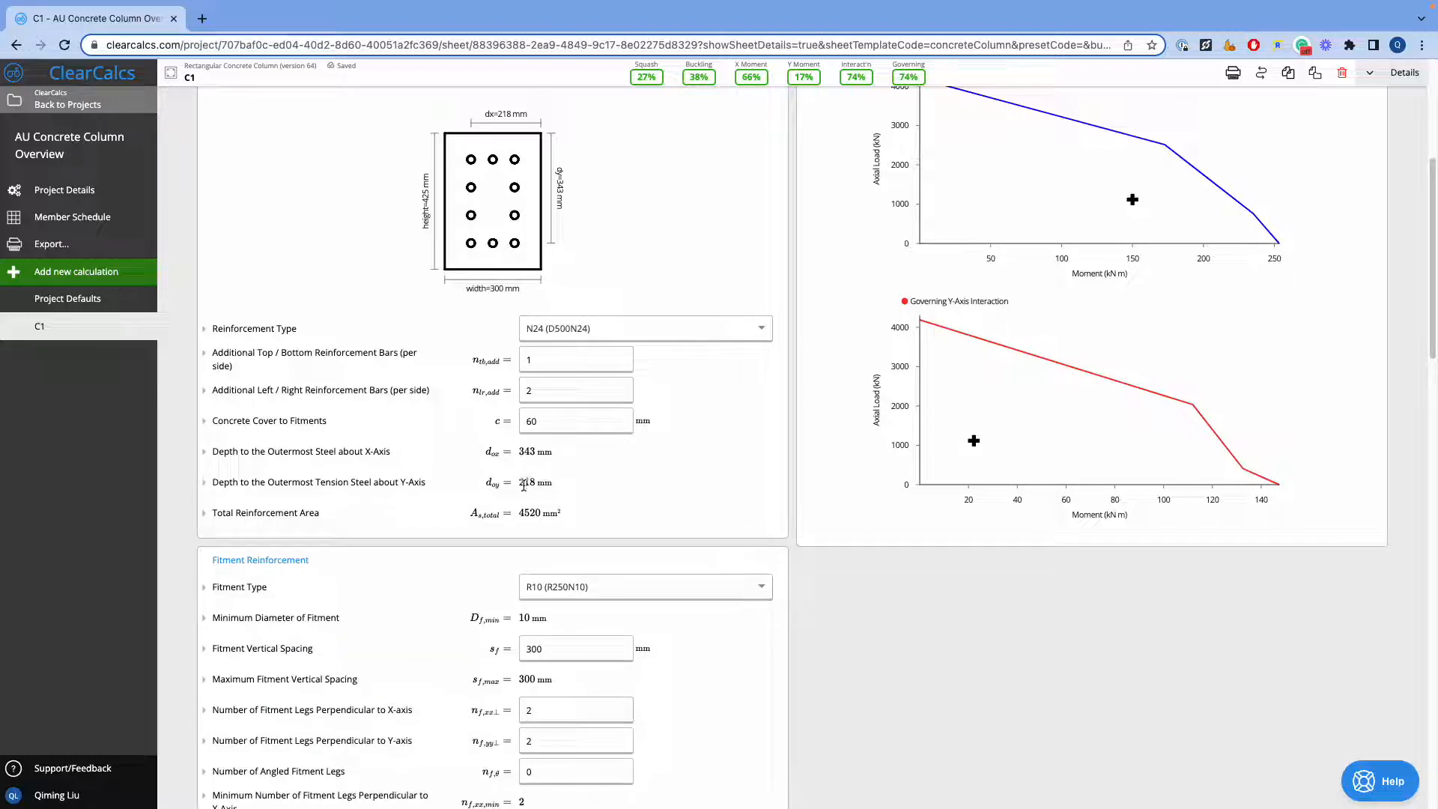
# Review the fitment reinforcement inputs and the available fitment types, keeping R10 (R250N10)
pyautogui.moveTo(523, 485)
pyautogui.scroll(-3, 287, 517)
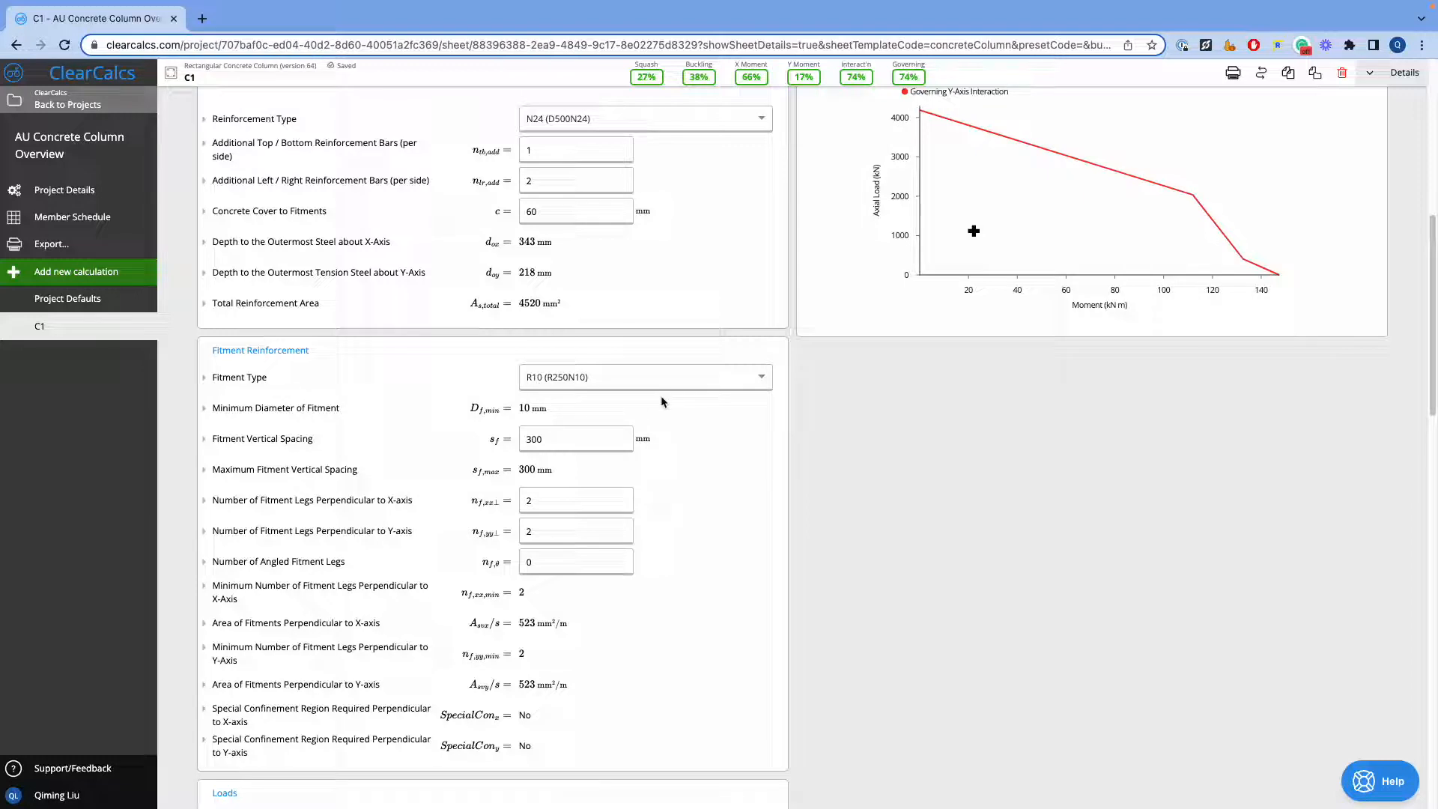
pyautogui.scroll(-1, 668, 388)
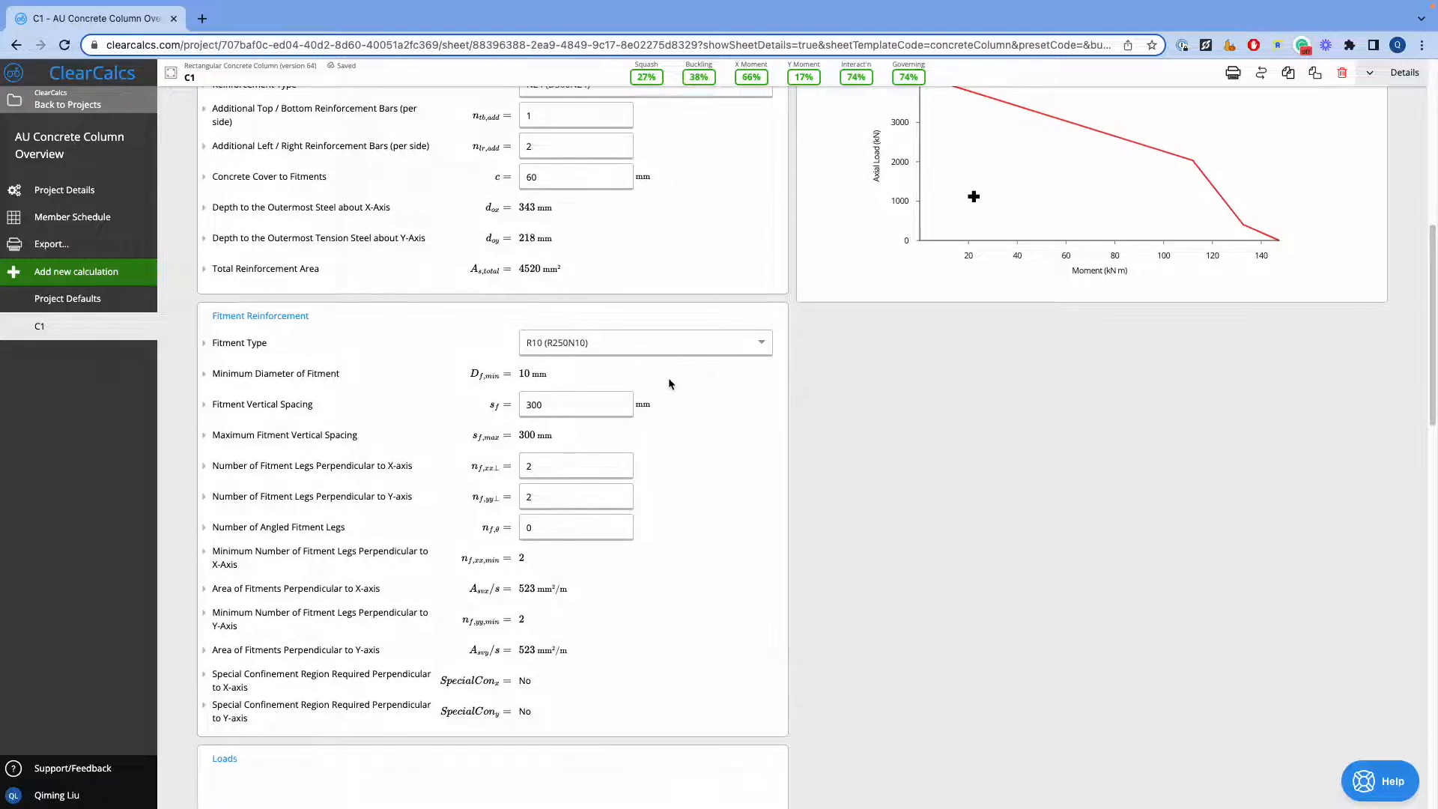
pyautogui.click(681, 355)
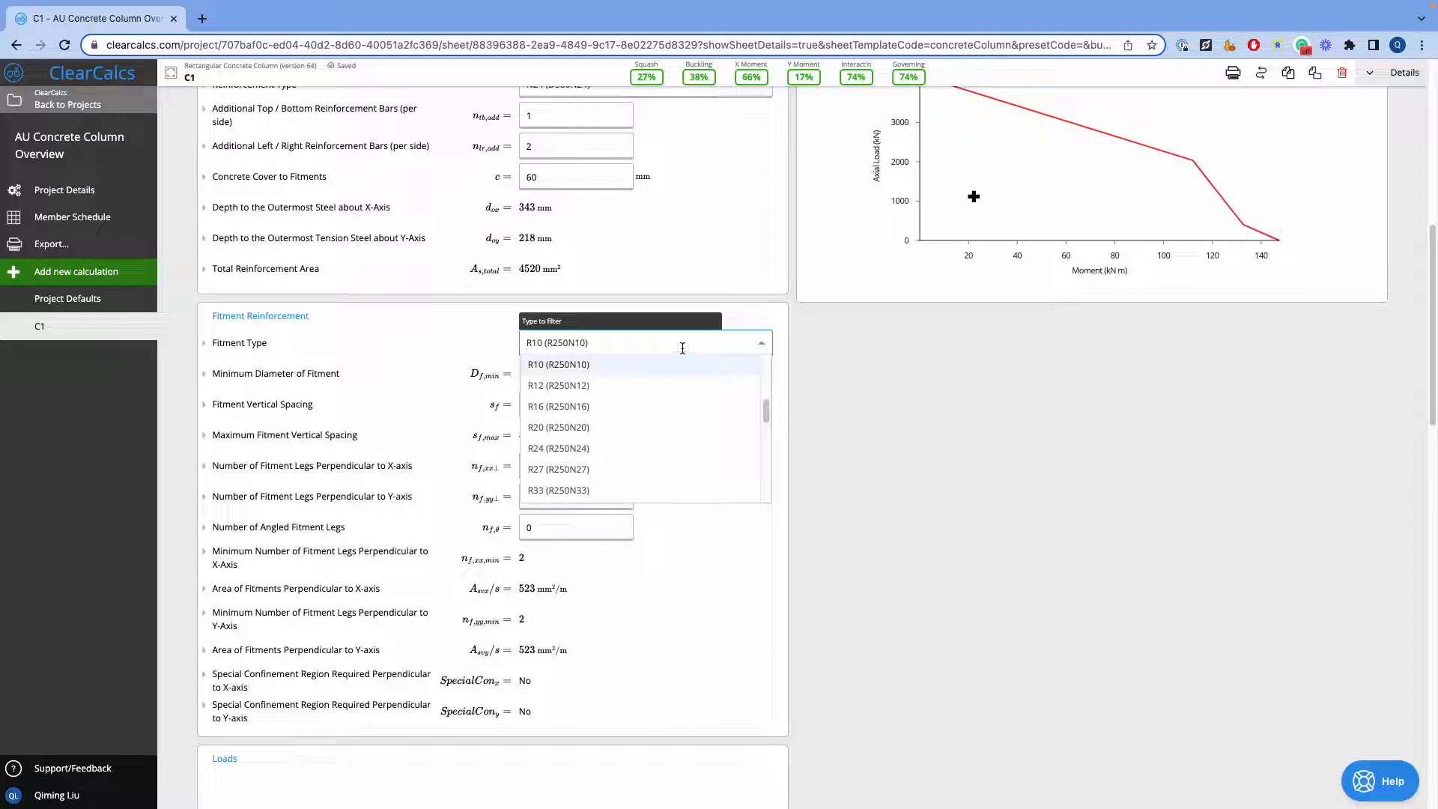
pyautogui.click(682, 349)
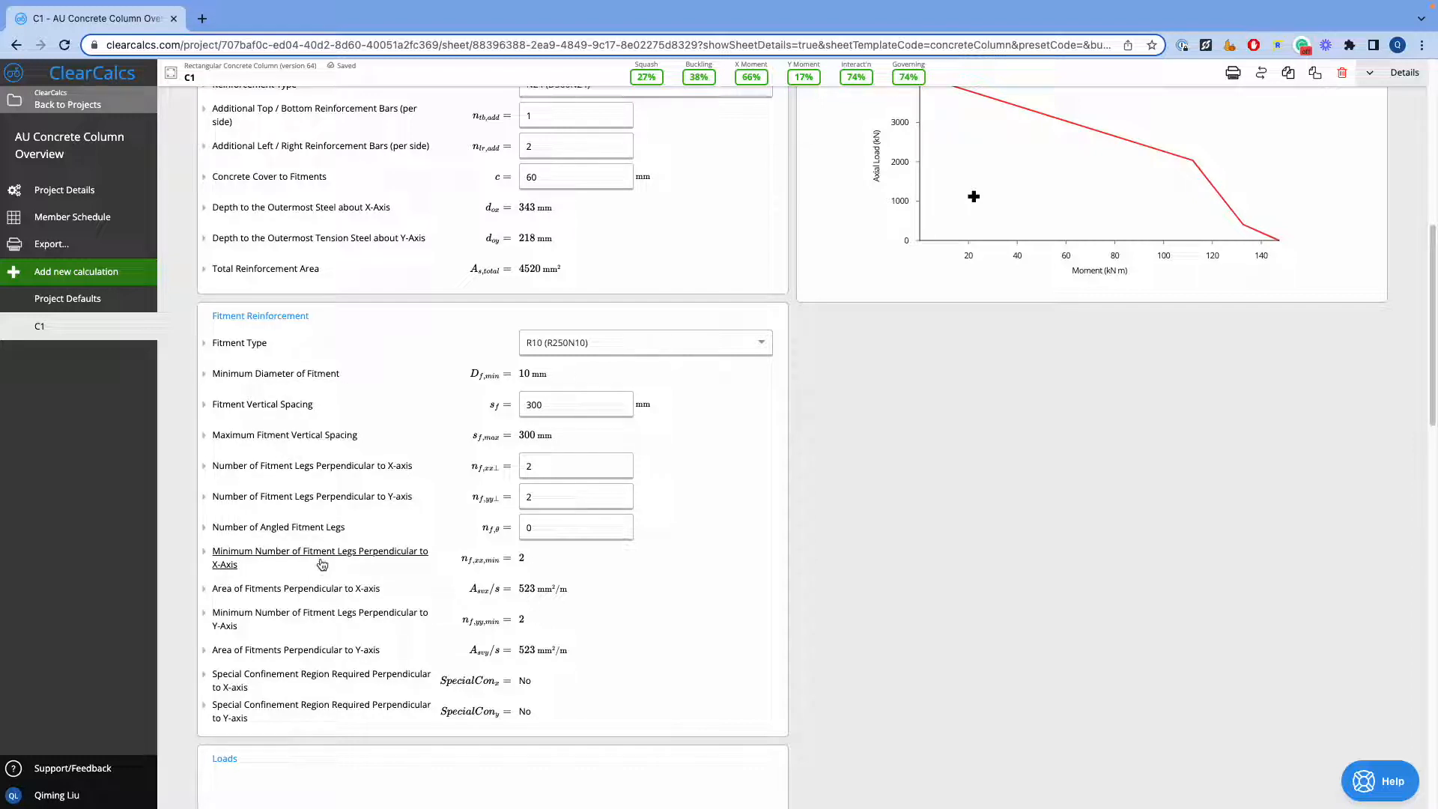
# Inspect the load magnitudes of the Dead & Live Load about the X-axis and close the dialog
pyautogui.scroll(-1, 322, 564)
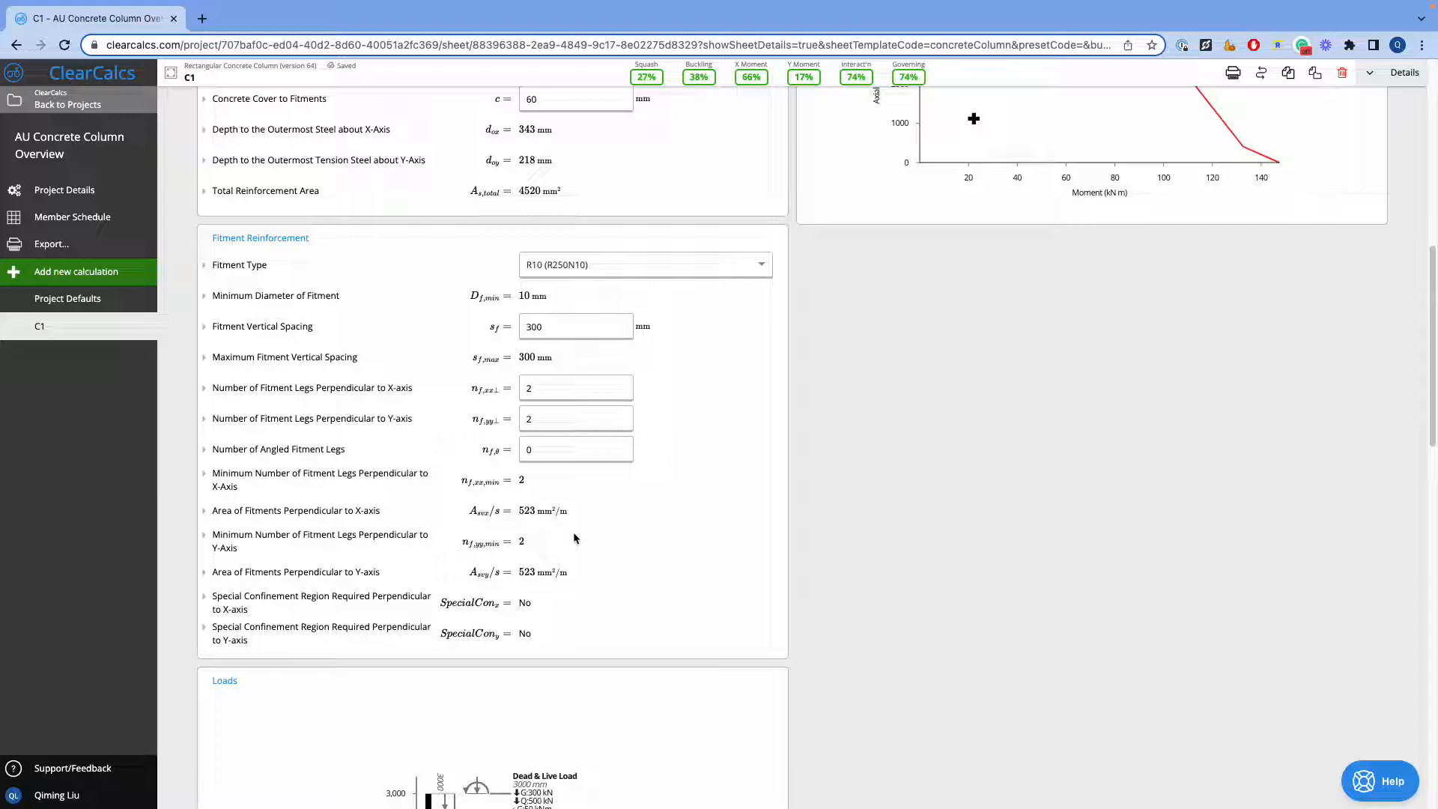
pyautogui.scroll(-8, 576, 538)
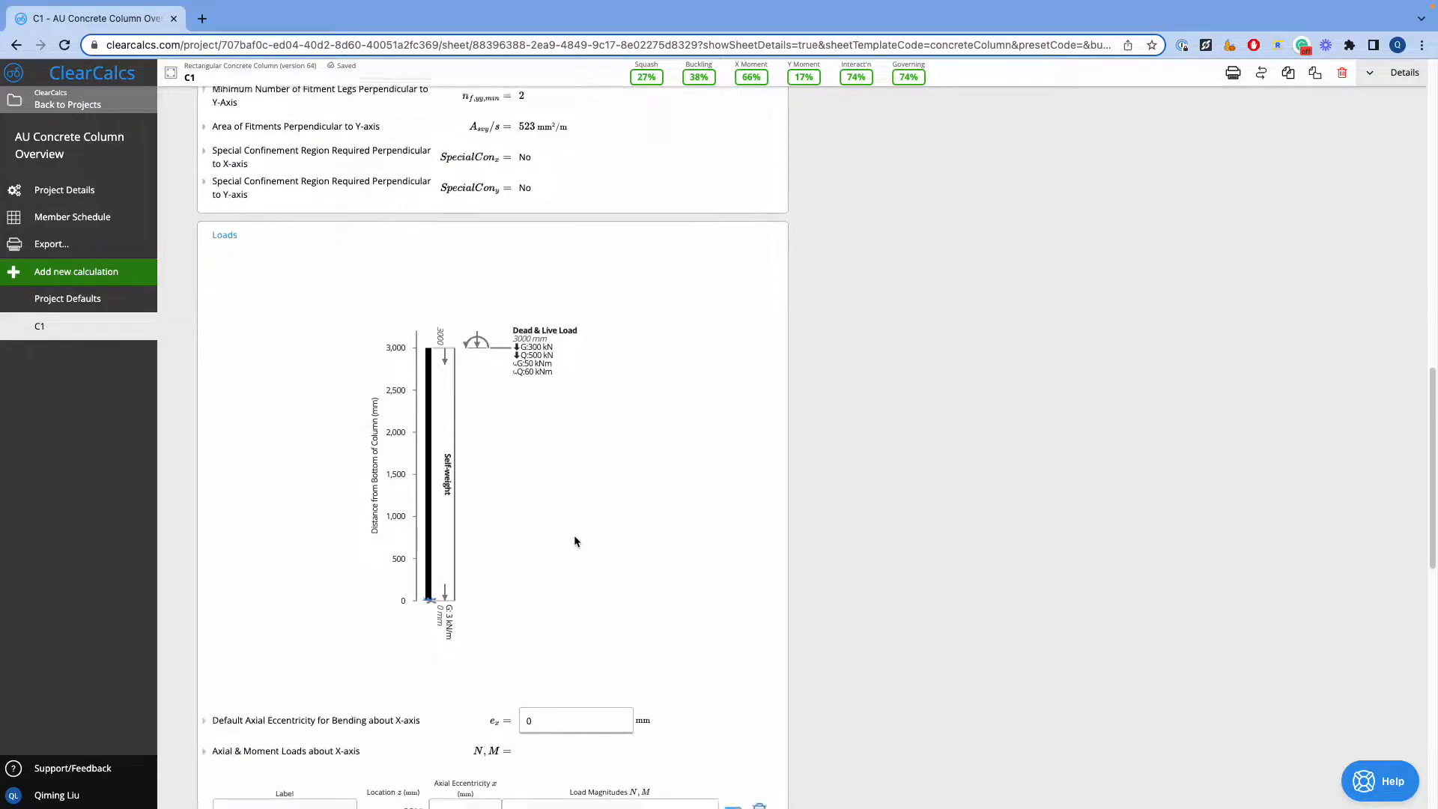
pyautogui.scroll(-1, 575, 540)
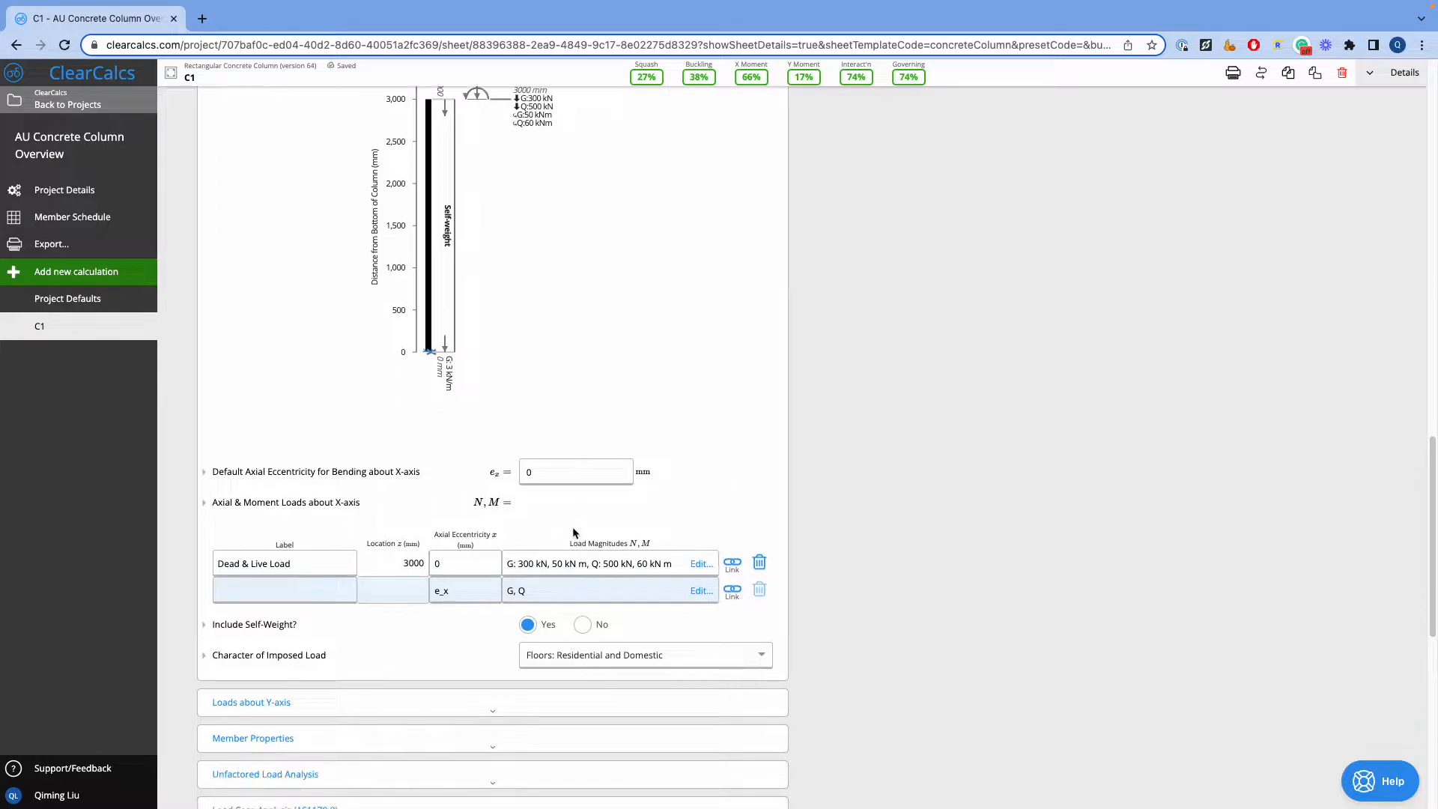
pyautogui.scroll(1, 573, 526)
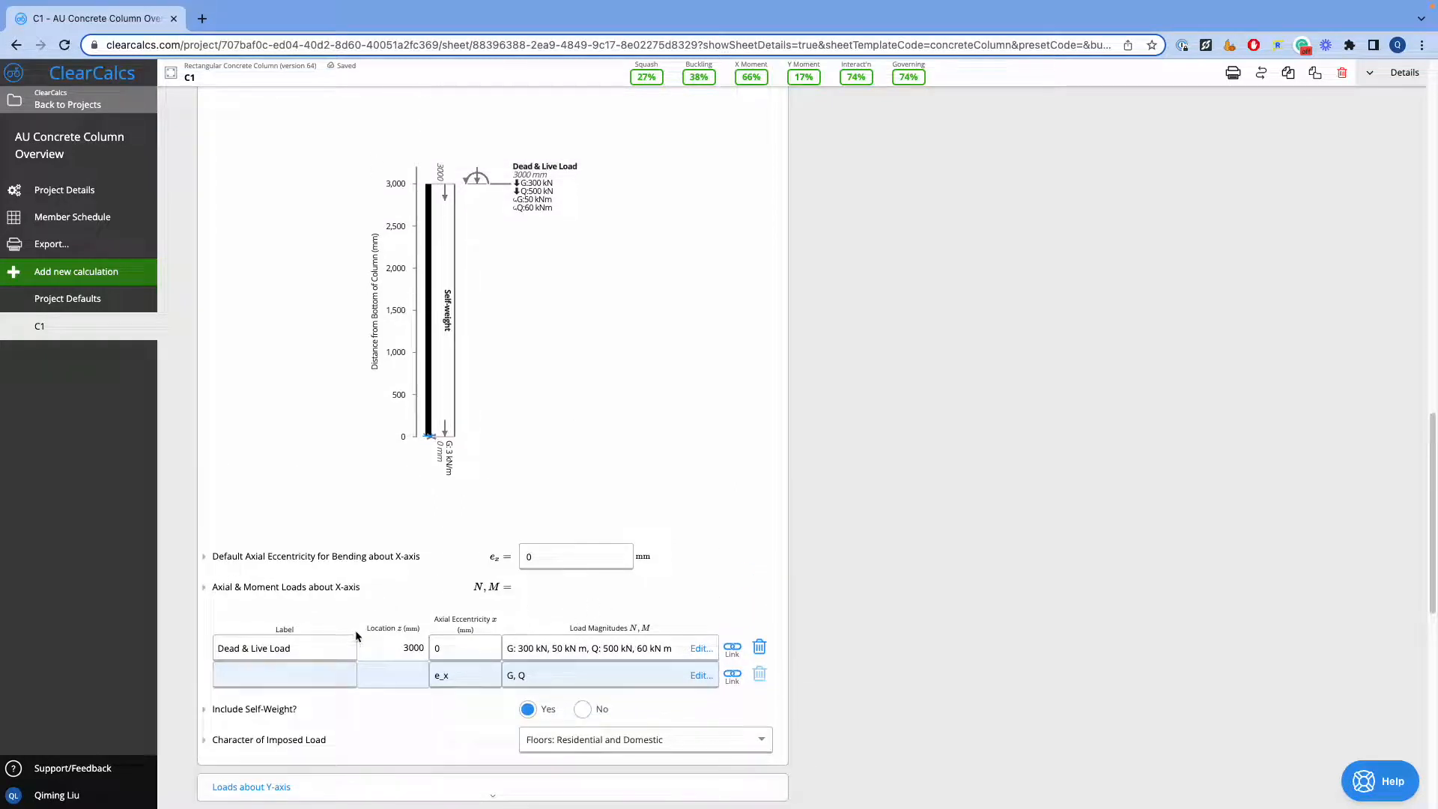
pyautogui.click(701, 650)
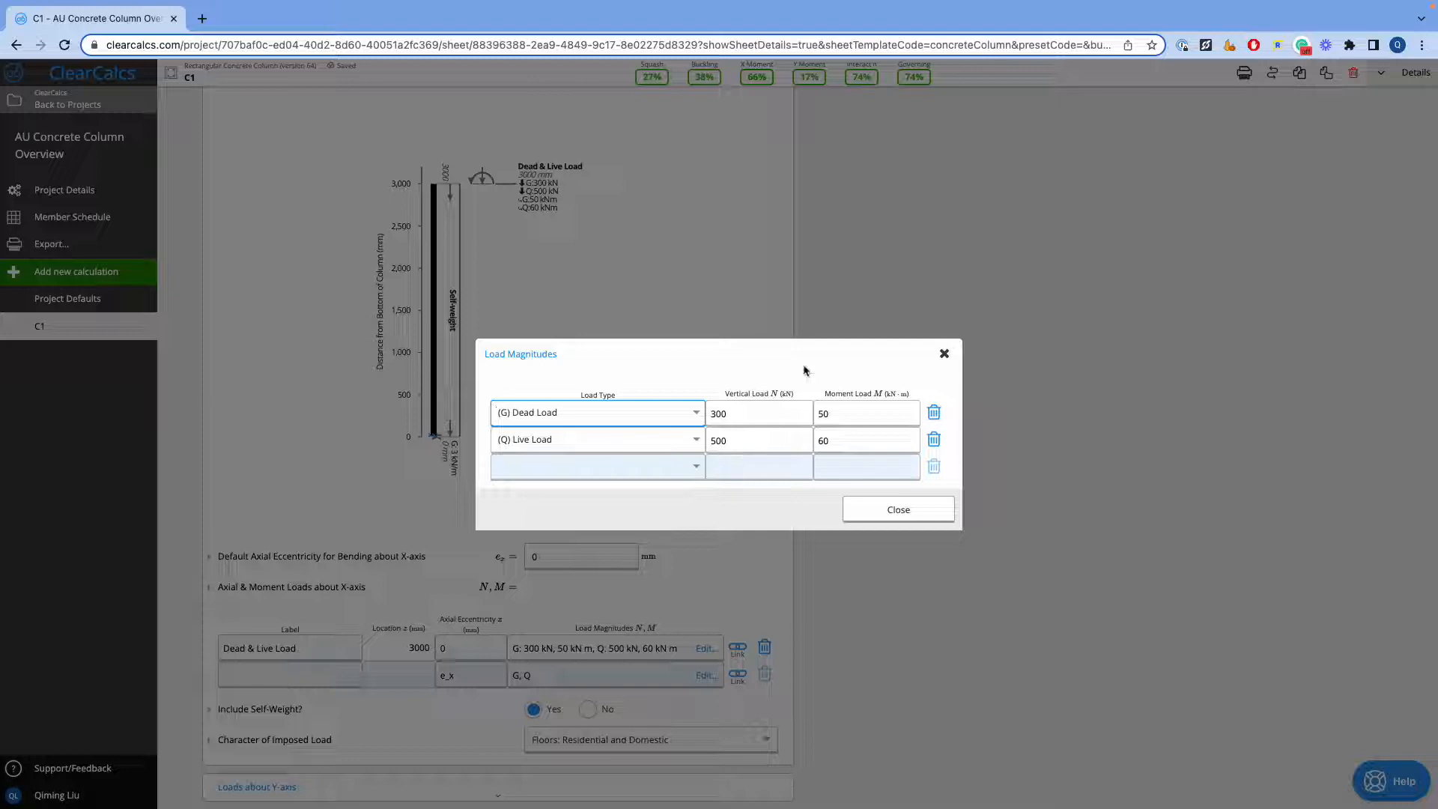
pyautogui.click(894, 527)
# Set the axial eccentricity of the Dead & Live Load about the X-axis to 4 mm
pyautogui.scroll(-2, 525, 644)
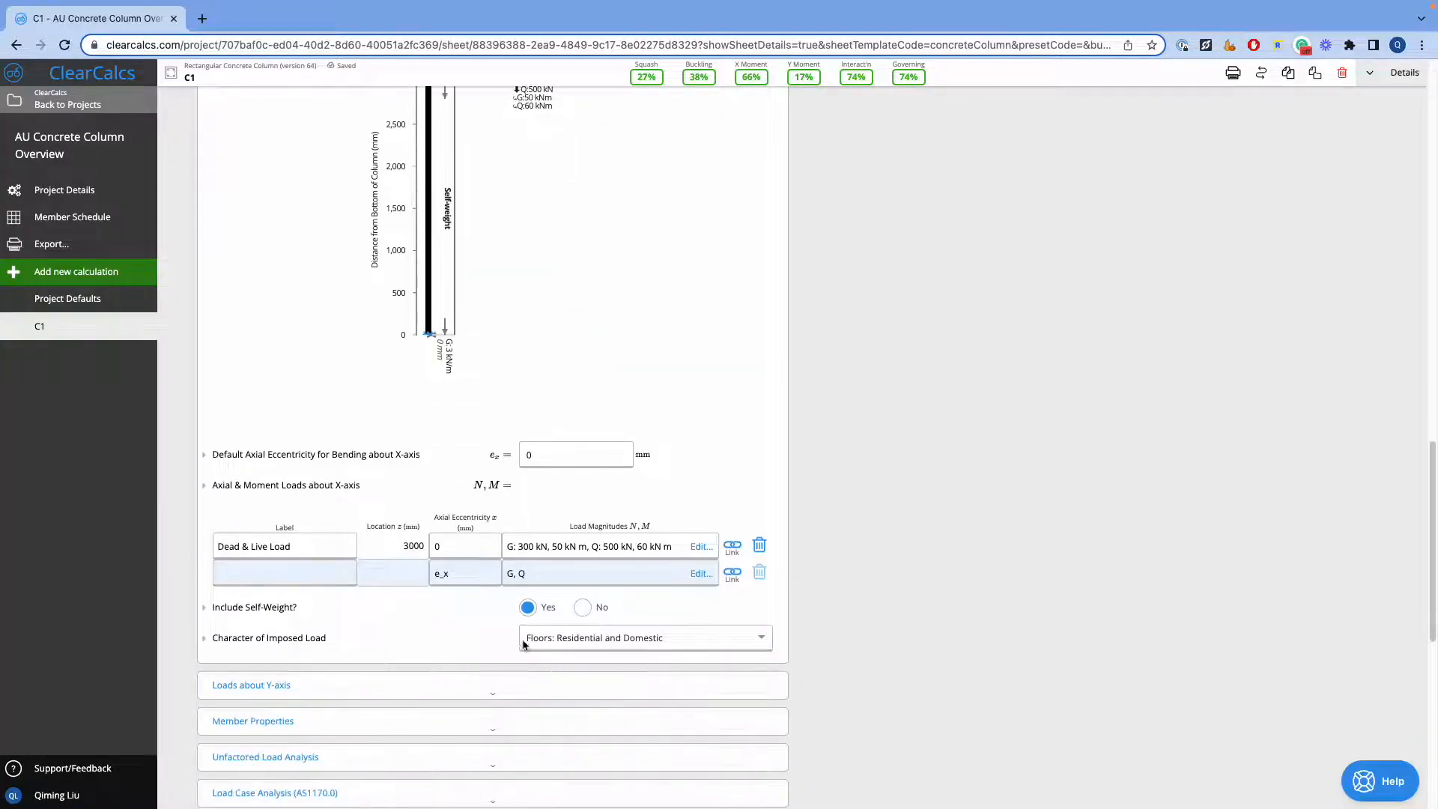
pyautogui.click(461, 548)
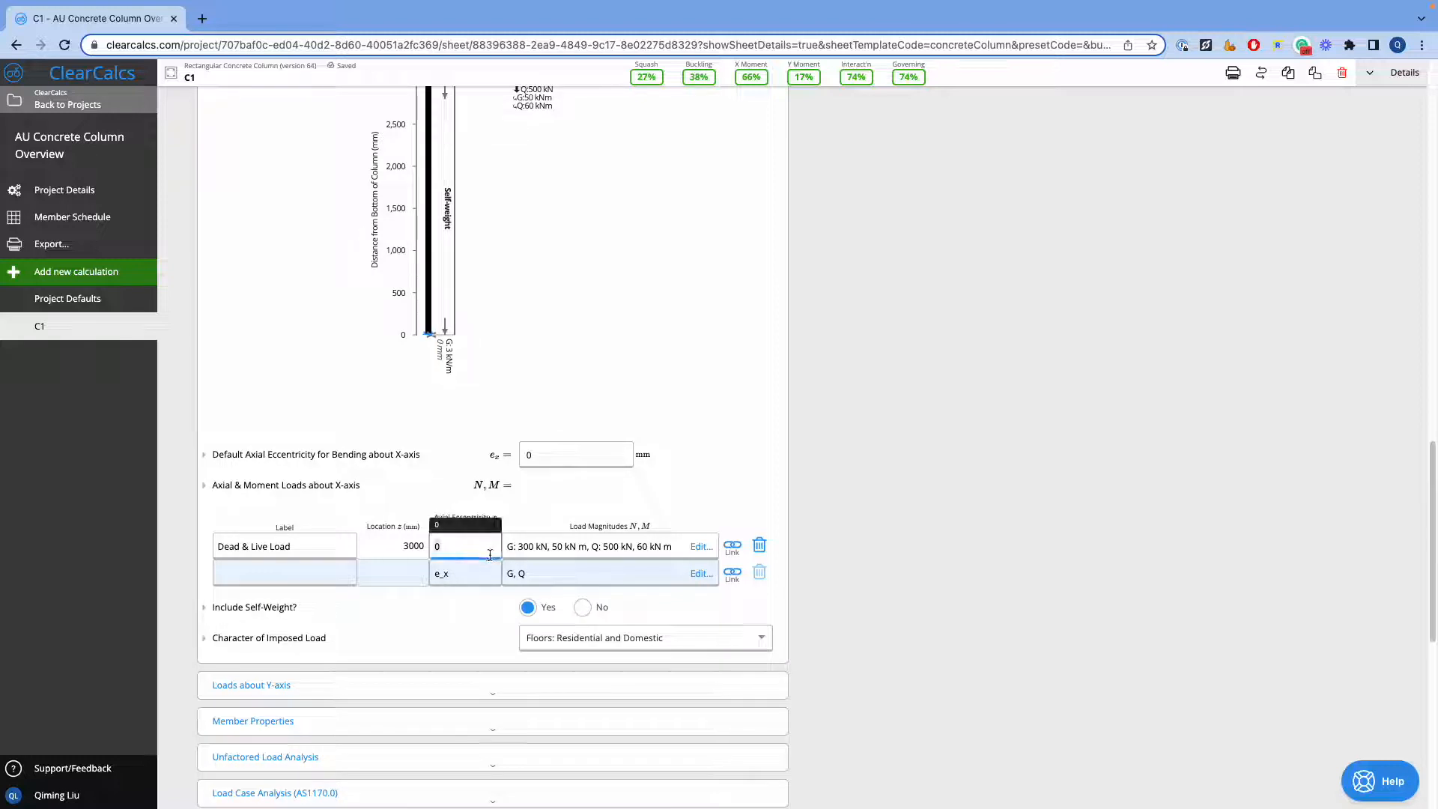
pyautogui.write('4')
pyautogui.click(817, 468)
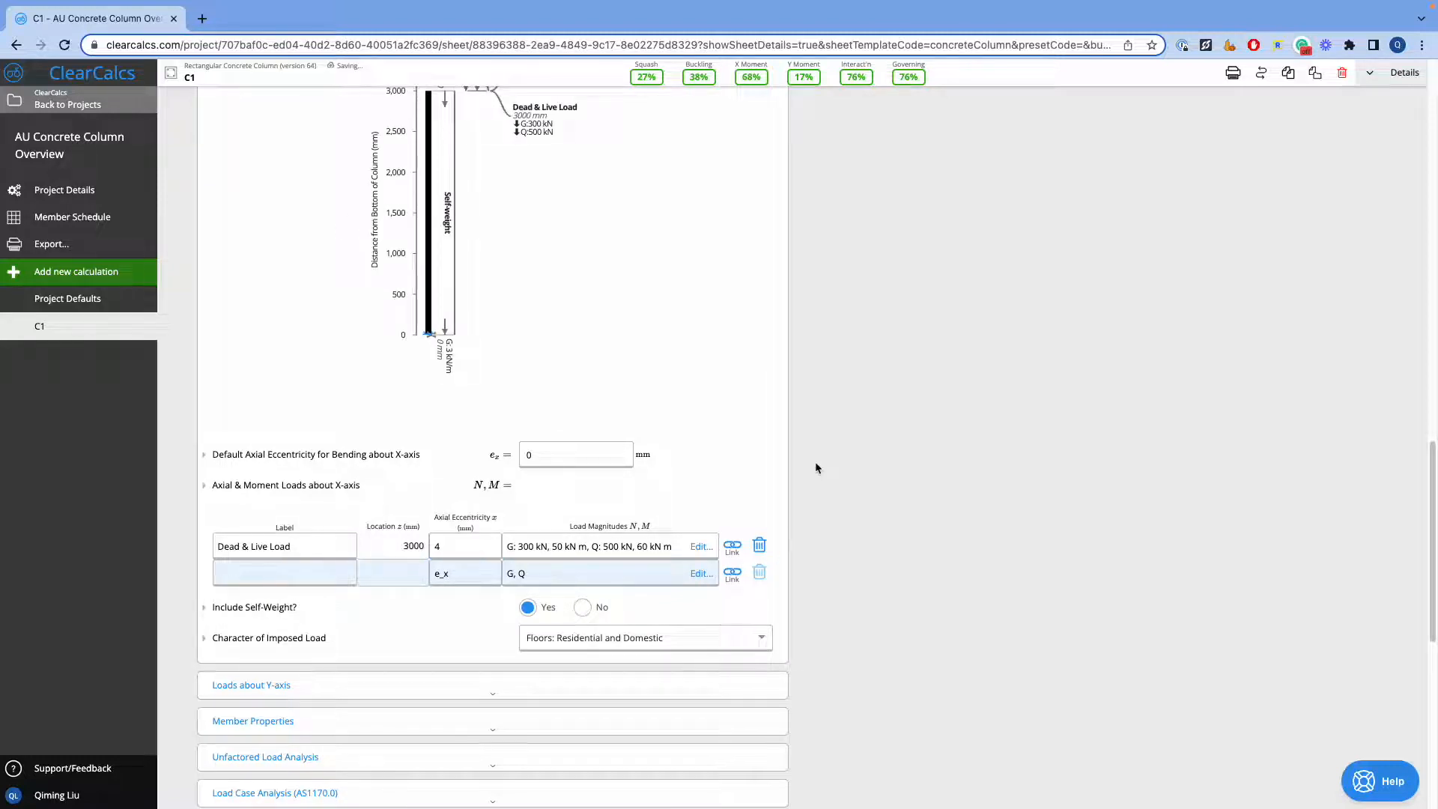
# Expand the Loads about Y-axis section to view its diagram and load table, then collapse it
pyautogui.scroll(-2, 551, 624)
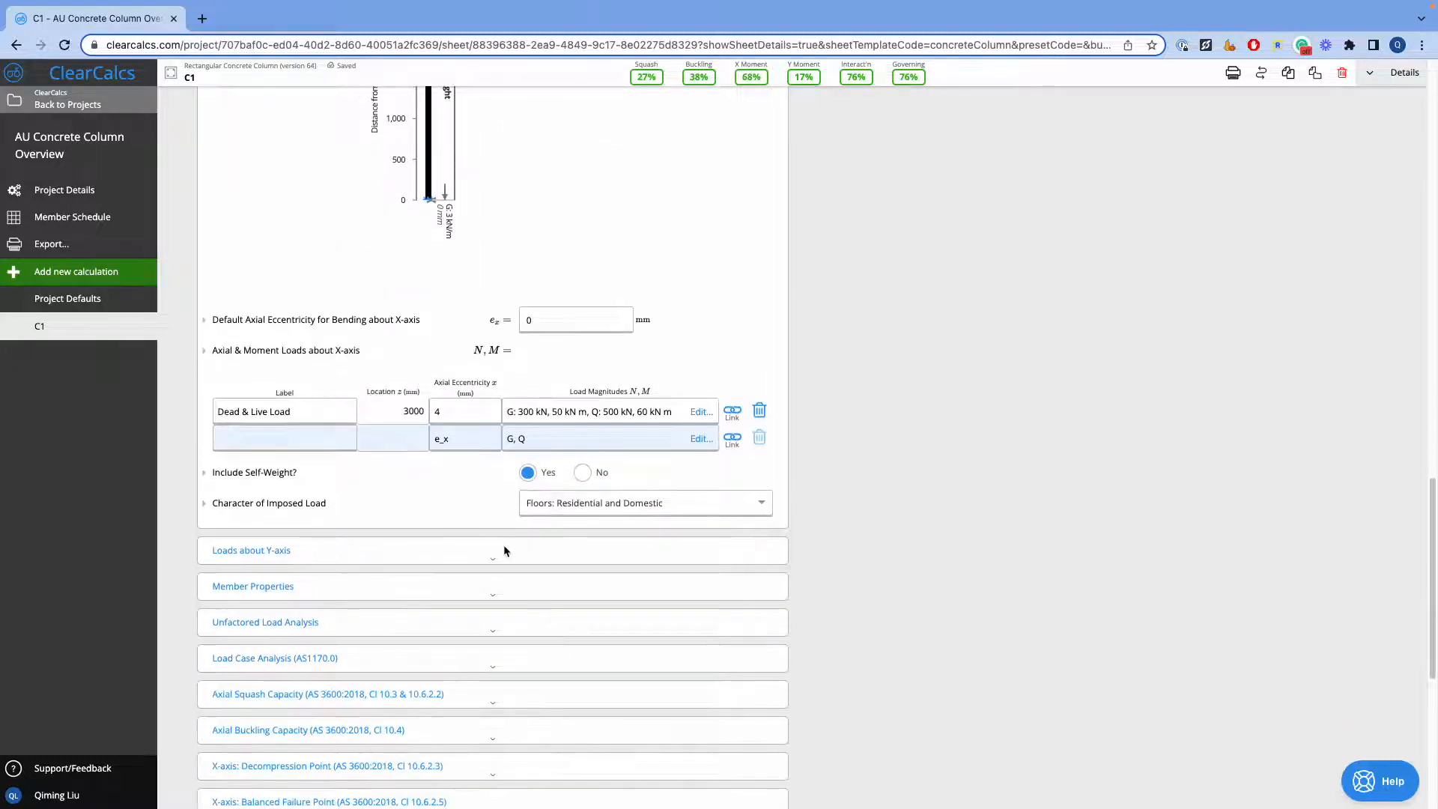
pyautogui.click(504, 549)
pyautogui.scroll(-5, 517, 567)
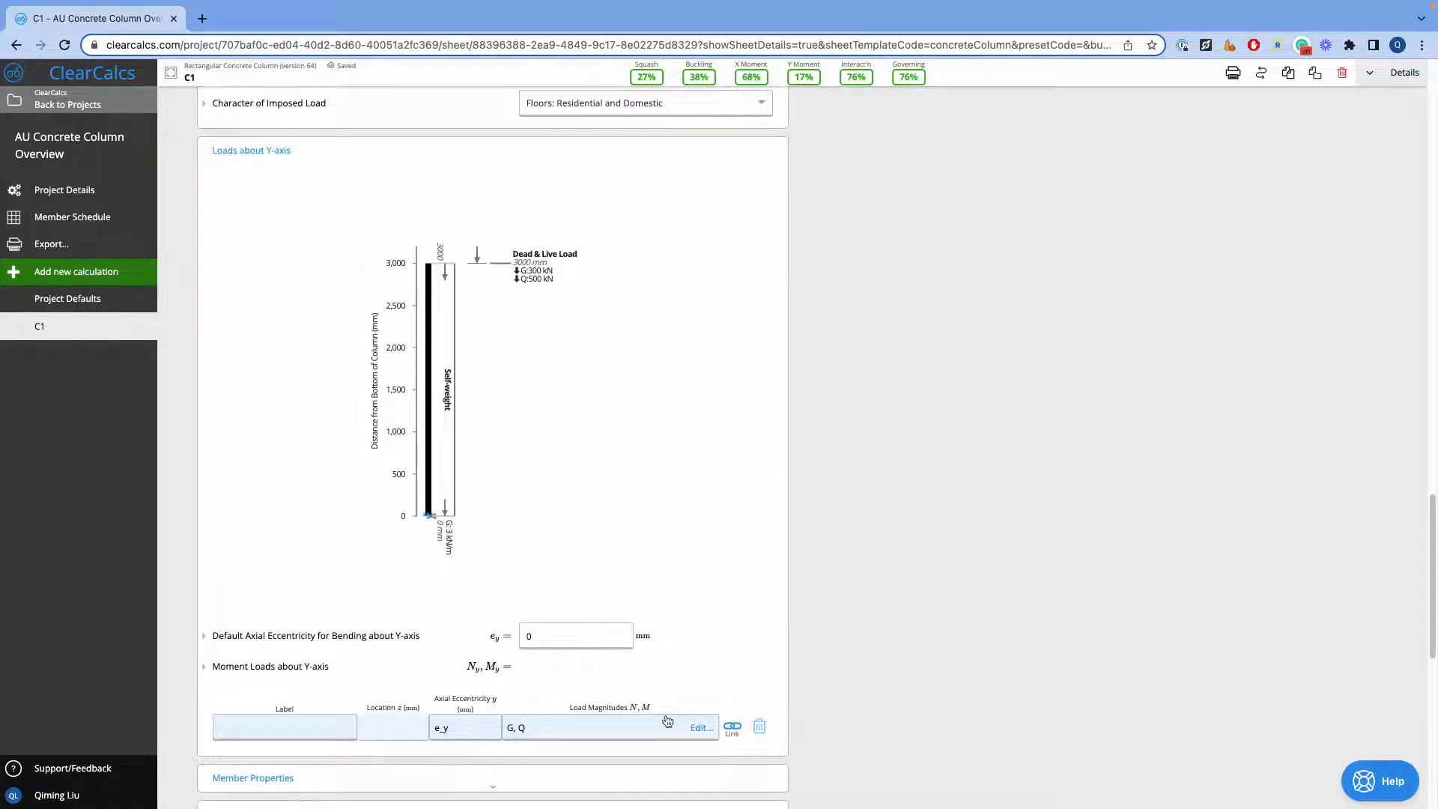
pyautogui.click(273, 151)
# View the summary details for the moment demand and moment capacity about the Y-axis, then collapse them
pyautogui.scroll(1, 715, 493)
pyautogui.scroll(15, 845, 547)
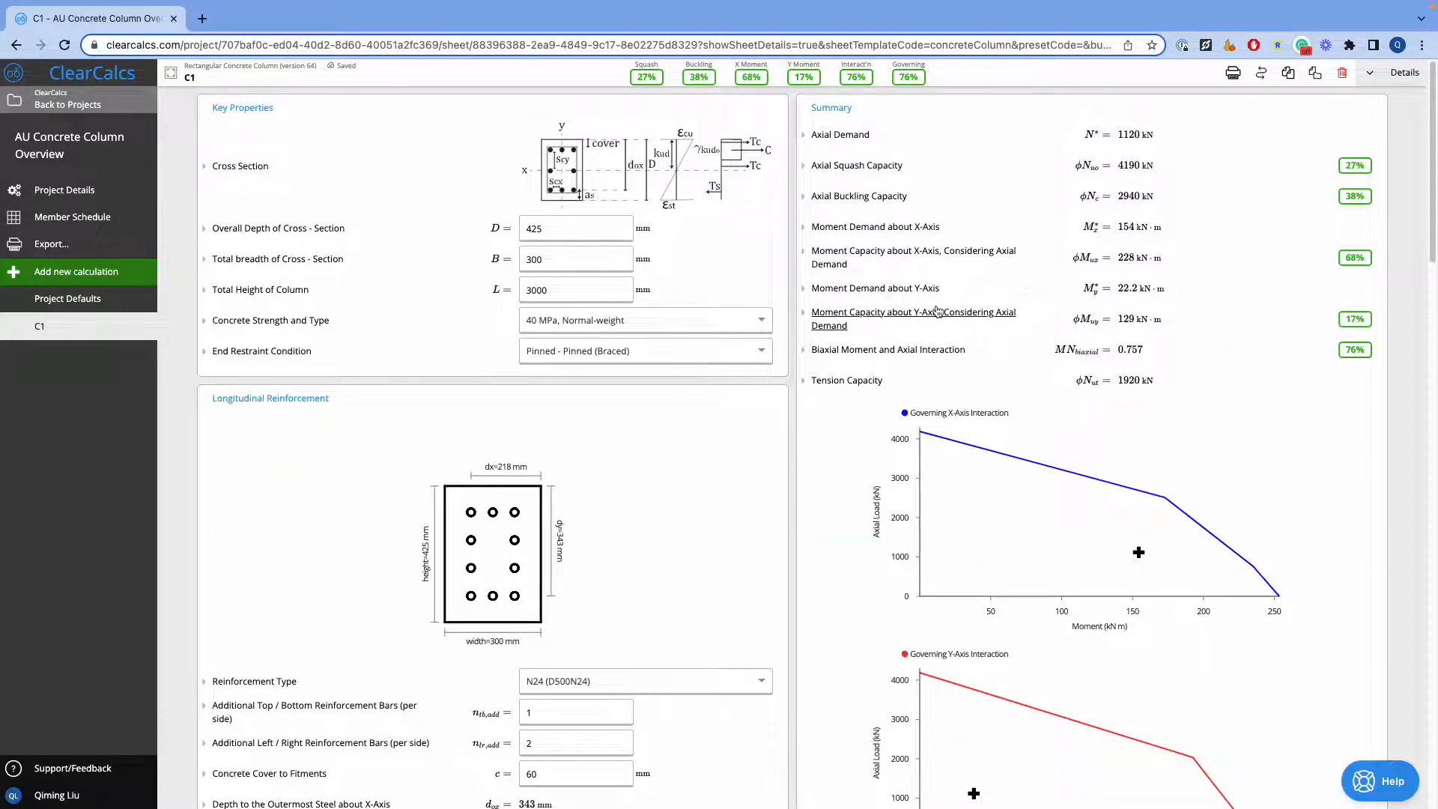
pyautogui.click(933, 294)
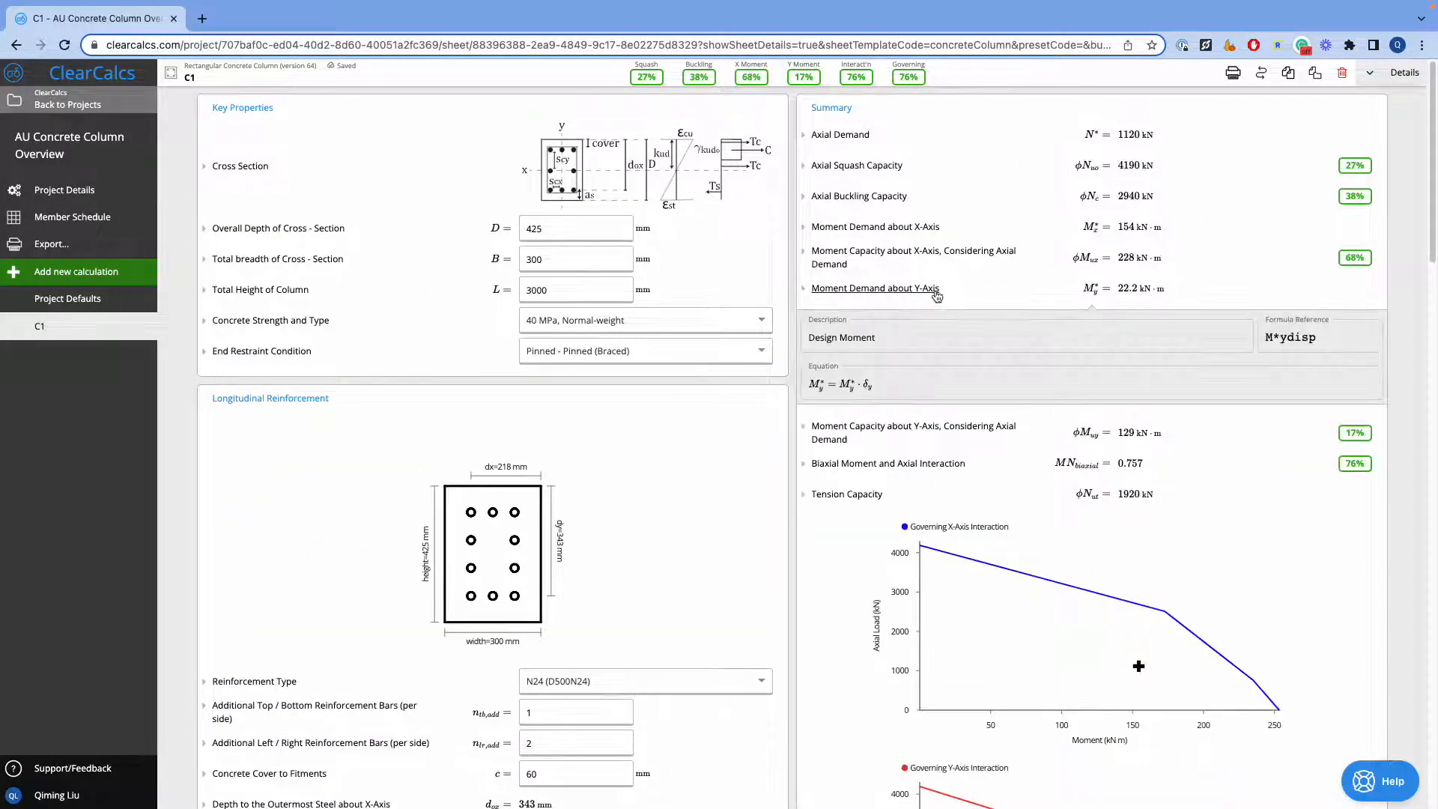
pyautogui.click(929, 430)
pyautogui.click(934, 446)
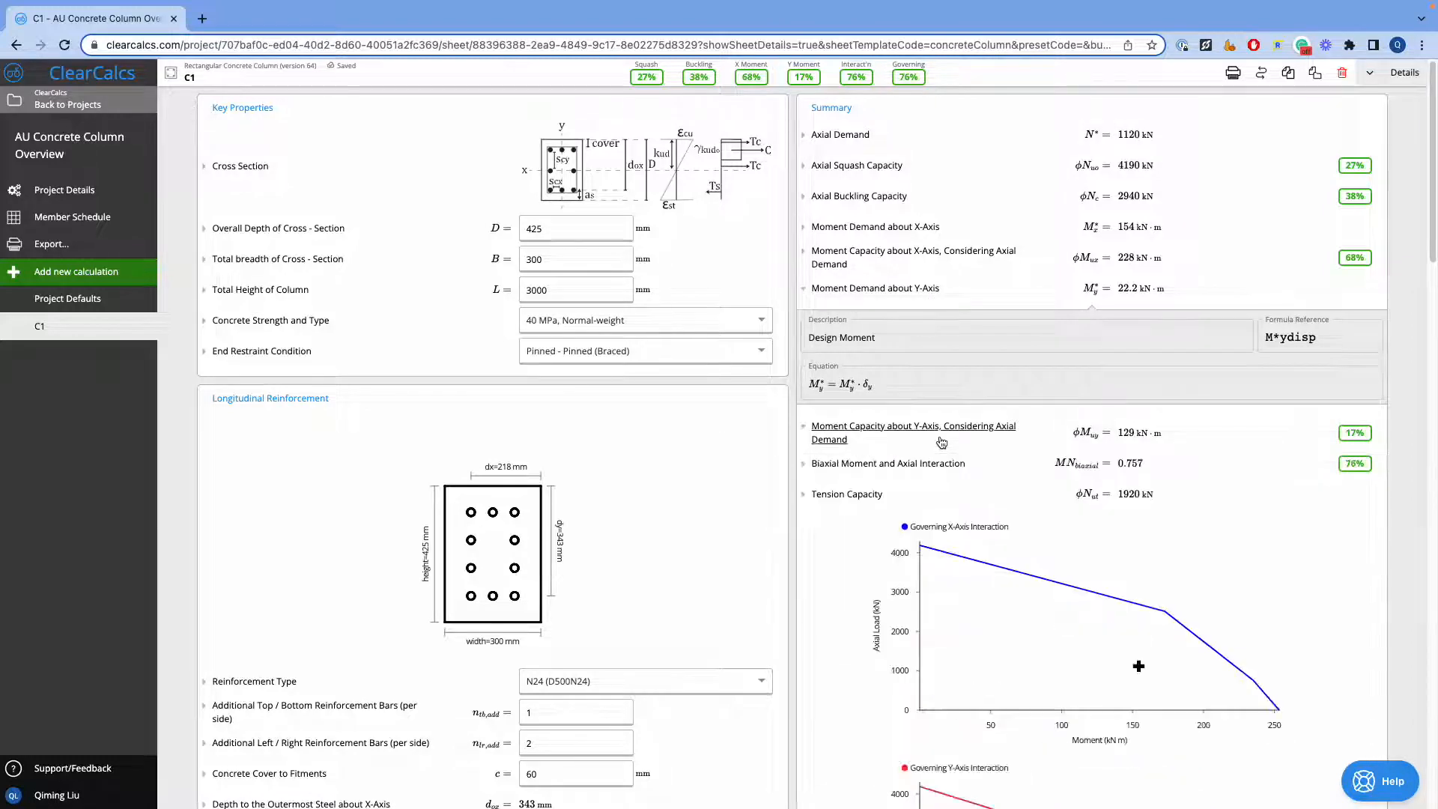
pyautogui.click(922, 294)
# Check the available Character of Imposed Load options, keeping Floors: Residential and Domestic
pyautogui.scroll(-2, 678, 355)
pyautogui.scroll(-11, 677, 356)
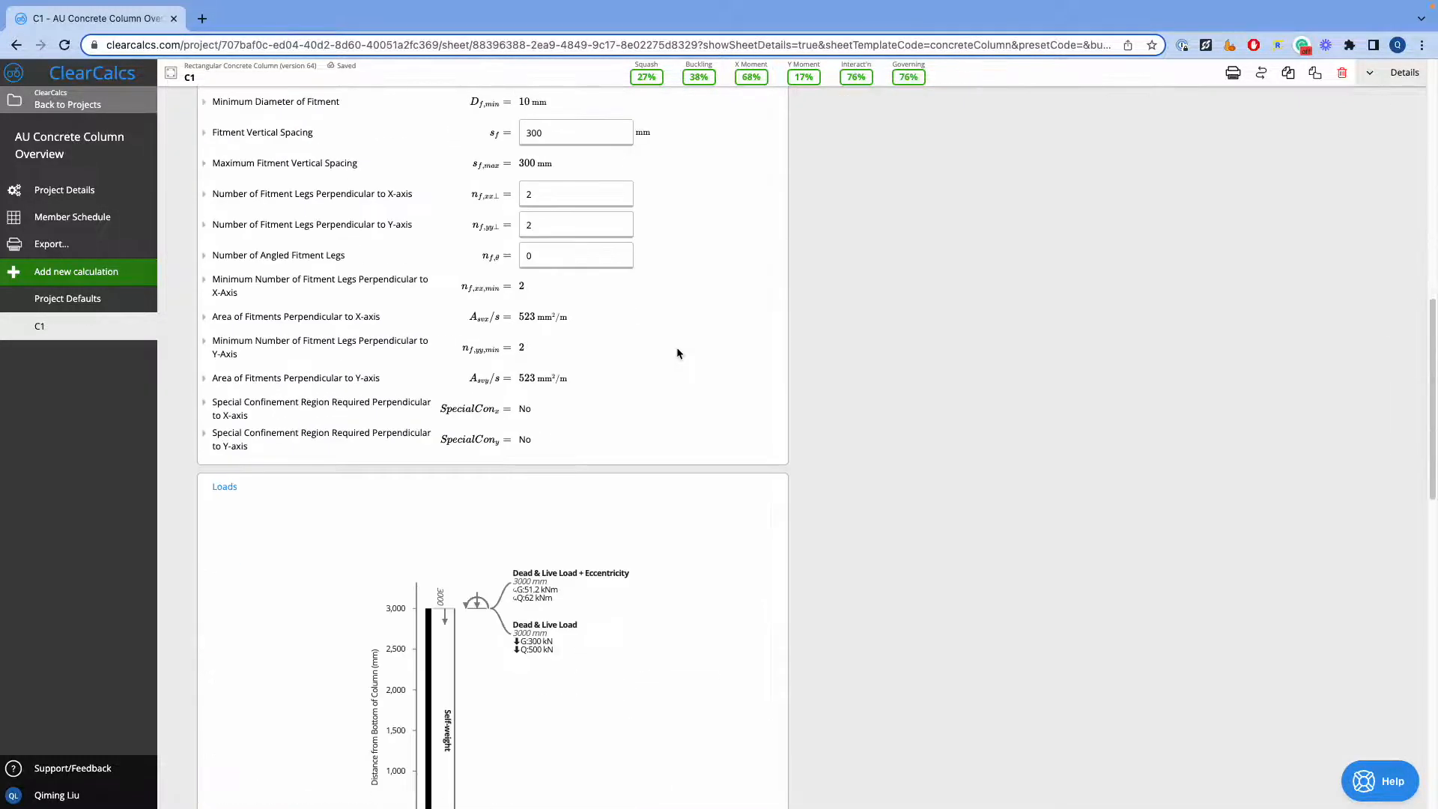
pyautogui.scroll(-3, 673, 346)
pyautogui.scroll(-5, 672, 352)
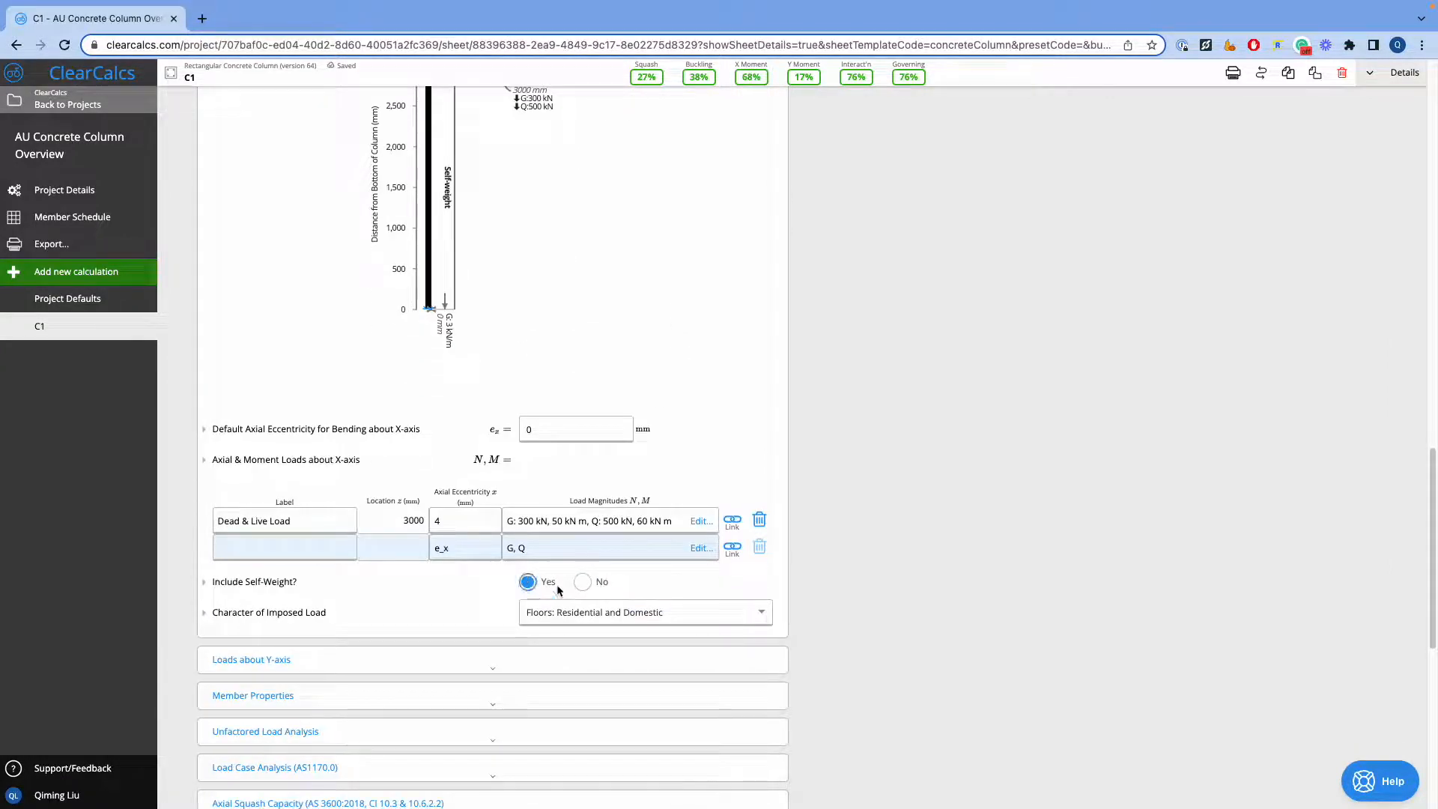
pyautogui.click(588, 617)
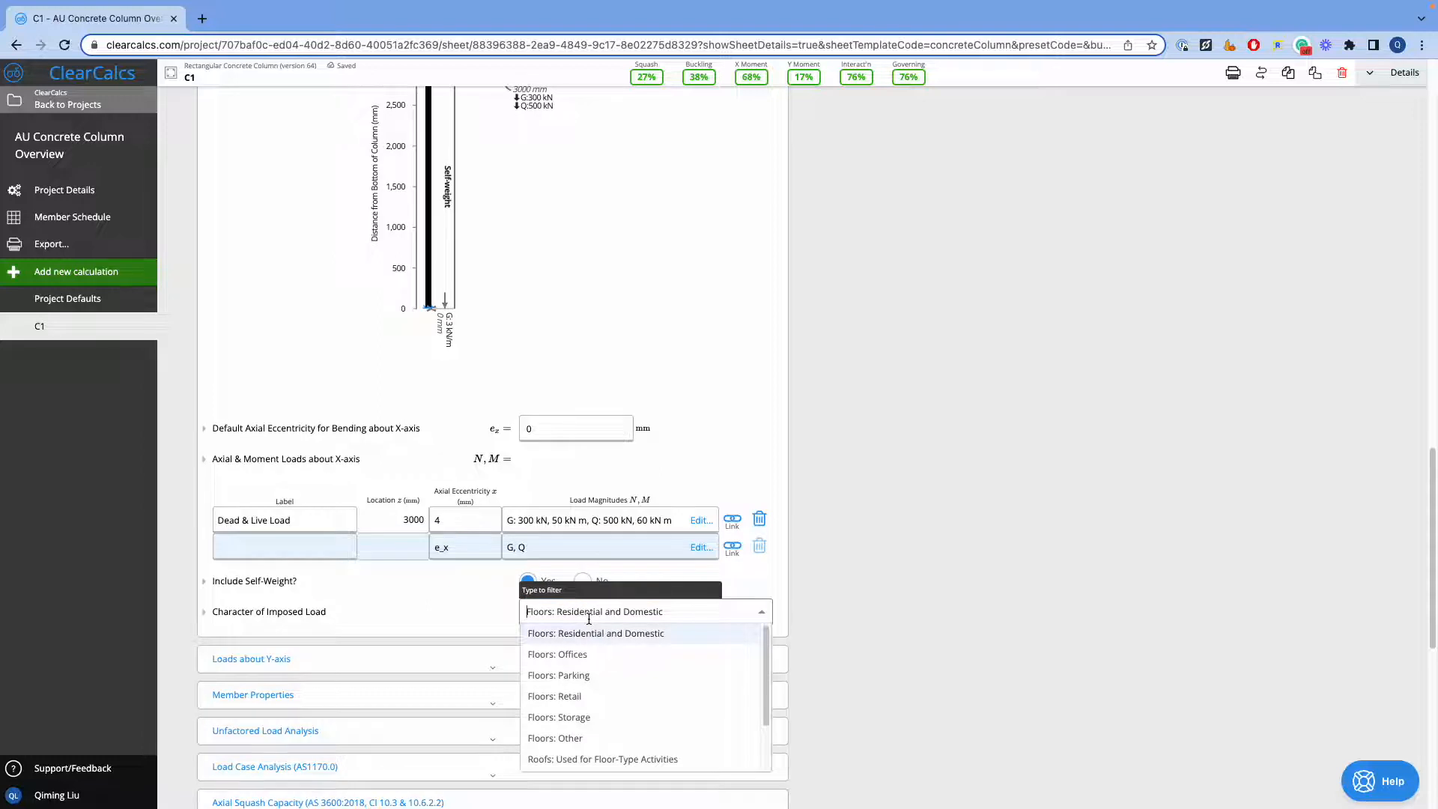
pyautogui.click(449, 586)
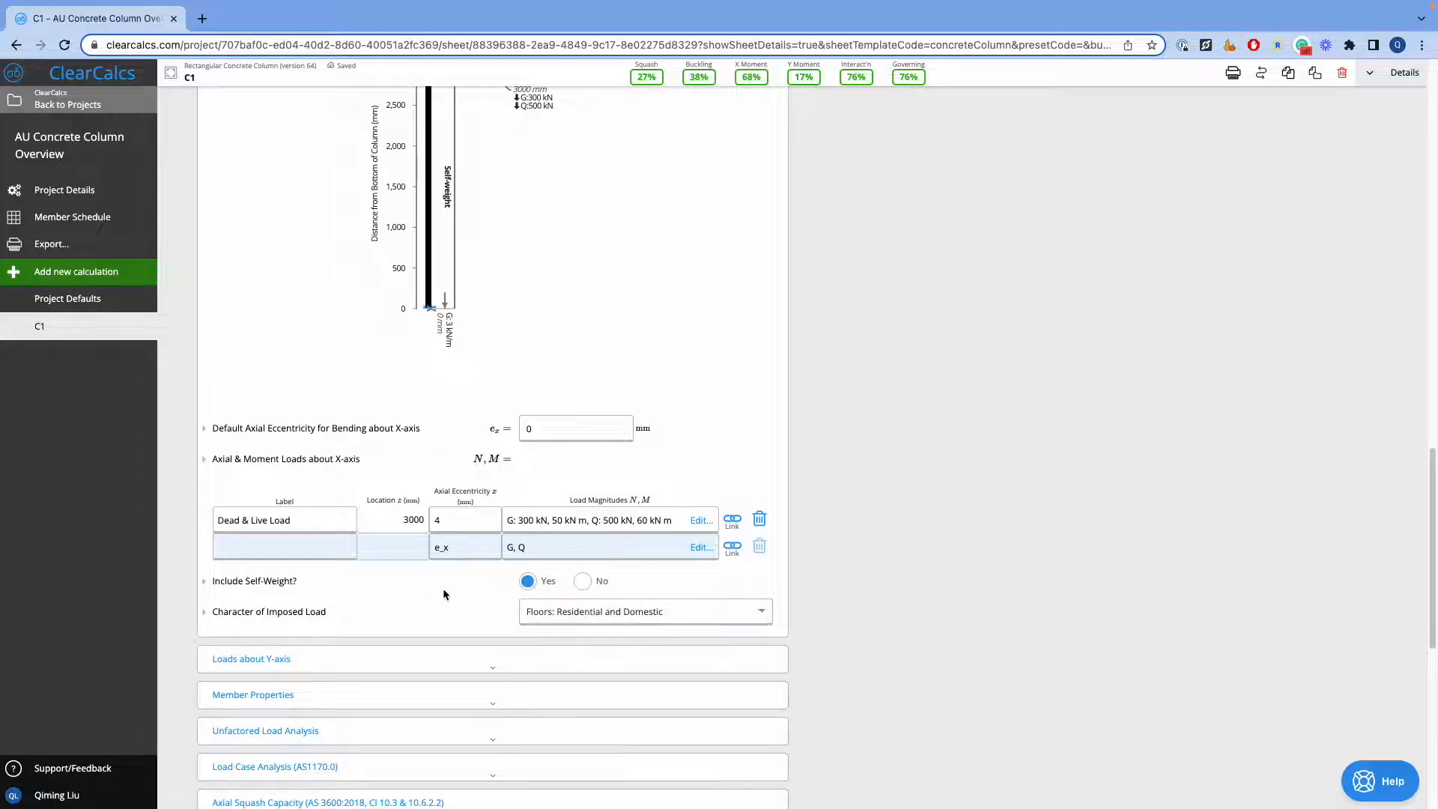
# Expand the Member Properties section and review the column's calculated section properties
pyautogui.scroll(-2, 311, 622)
pyautogui.scroll(-1, 315, 523)
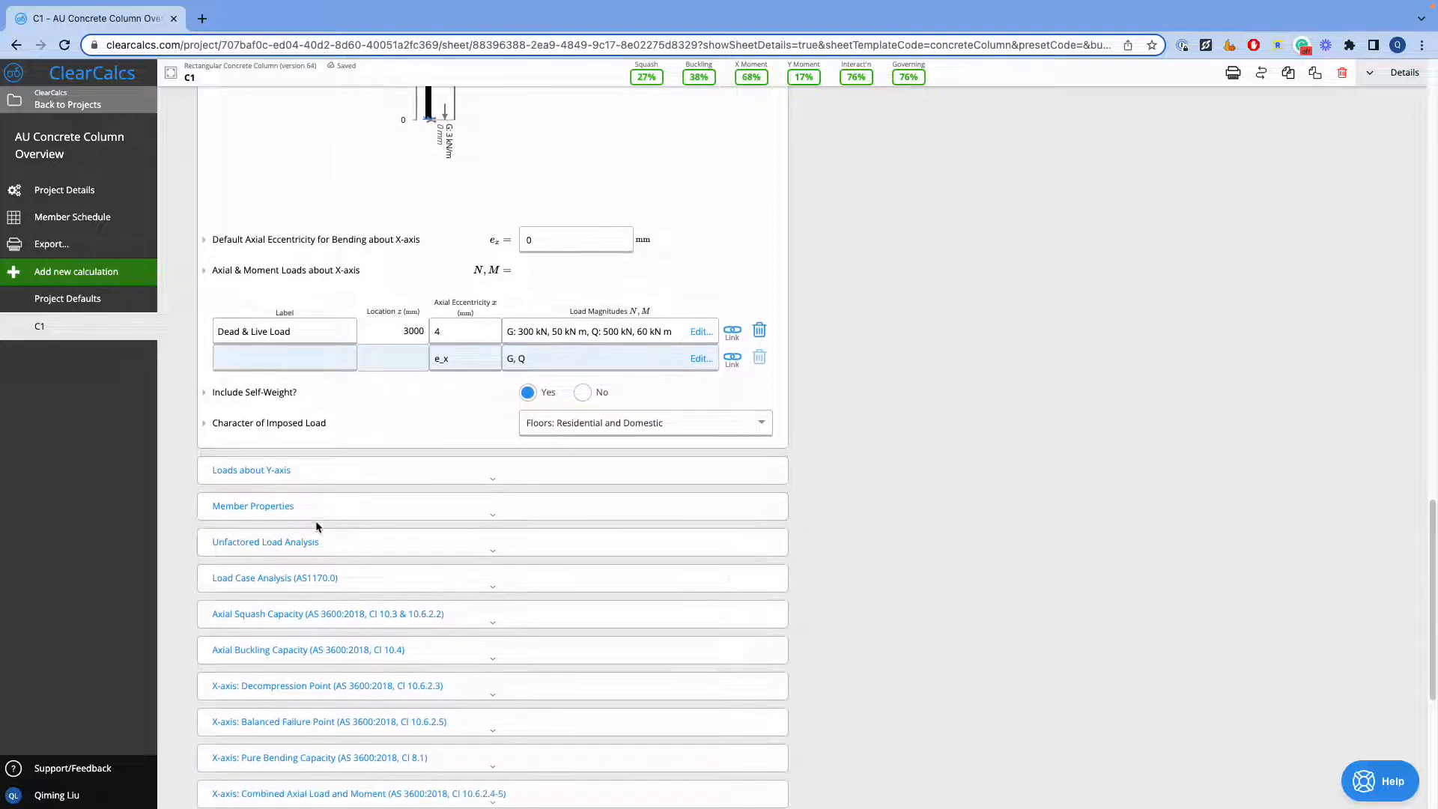
pyautogui.click(291, 507)
pyautogui.scroll(-2, 370, 490)
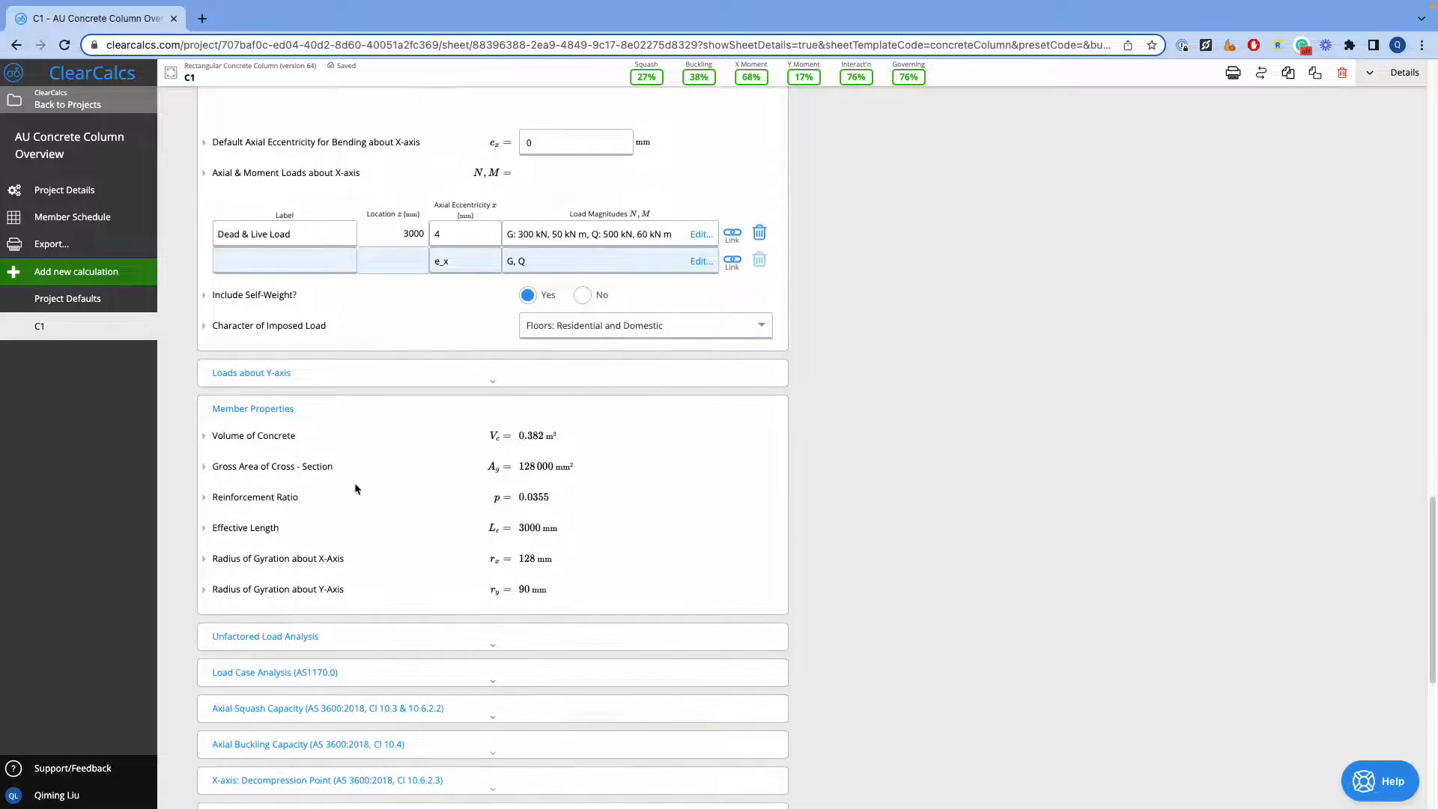
pyautogui.scroll(-3, 353, 483)
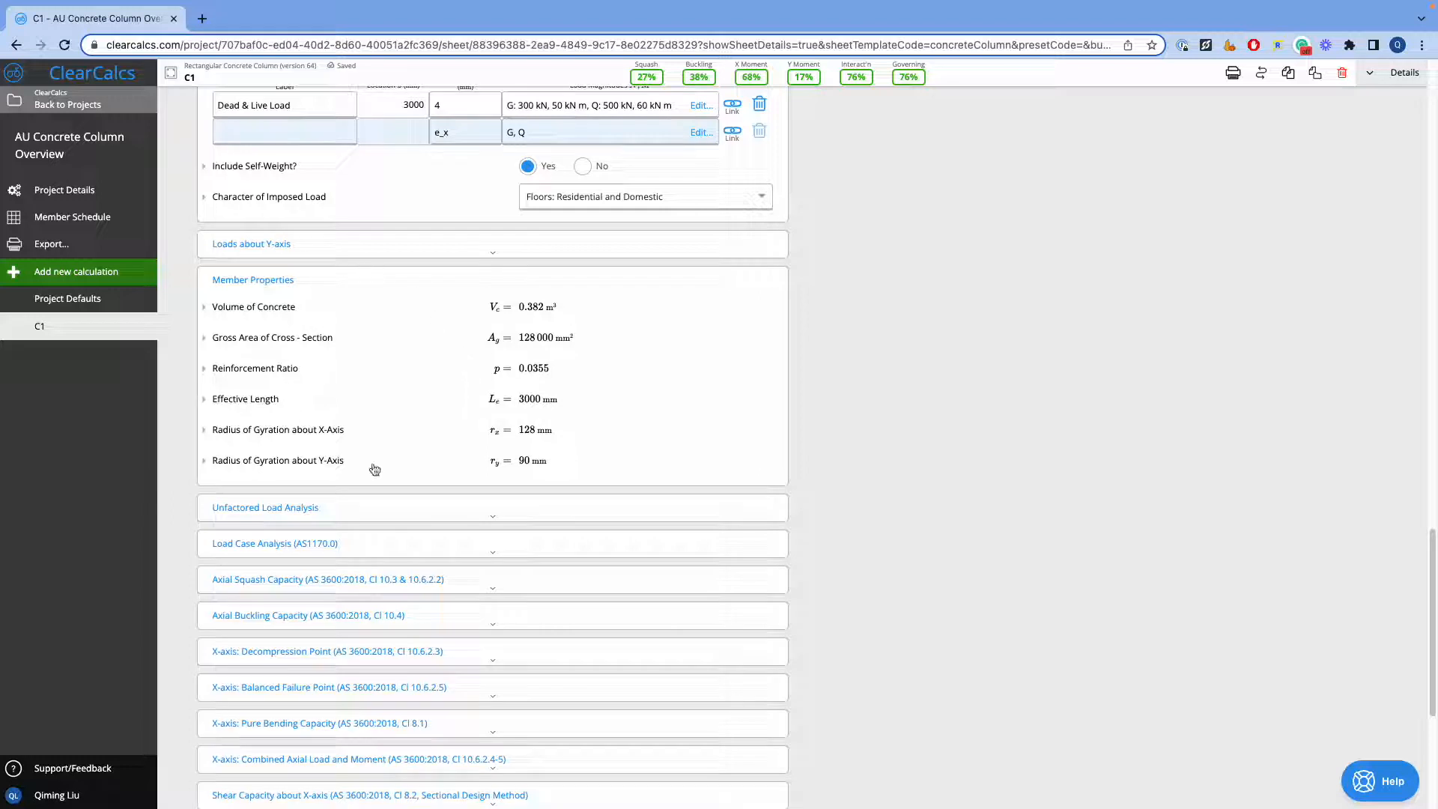
pyautogui.scroll(-3, 494, 394)
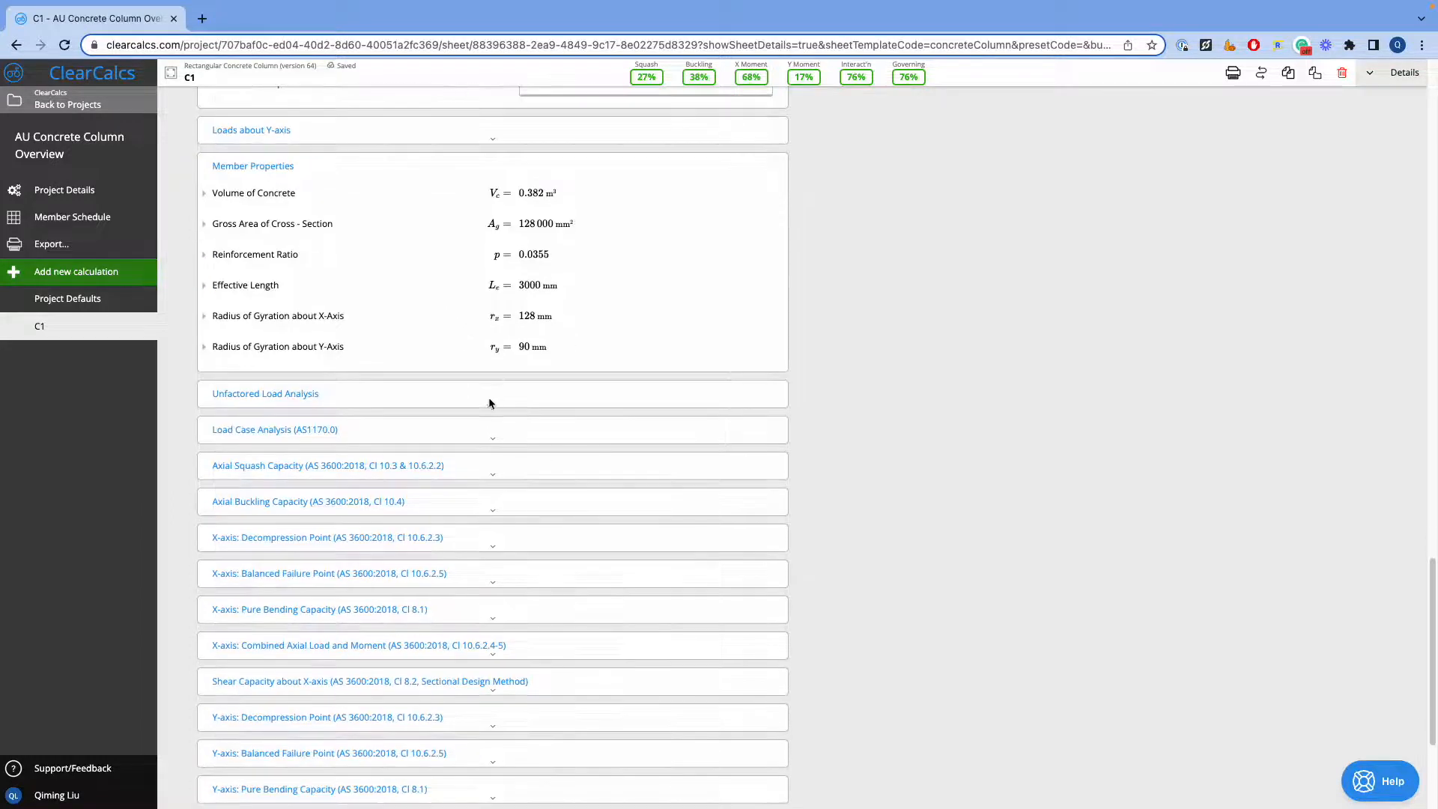
# Expand the Load Case Analysis (AS1170.0) section and examine the strength load cases about both axes
pyautogui.click(407, 429)
pyautogui.scroll(-3, 416, 429)
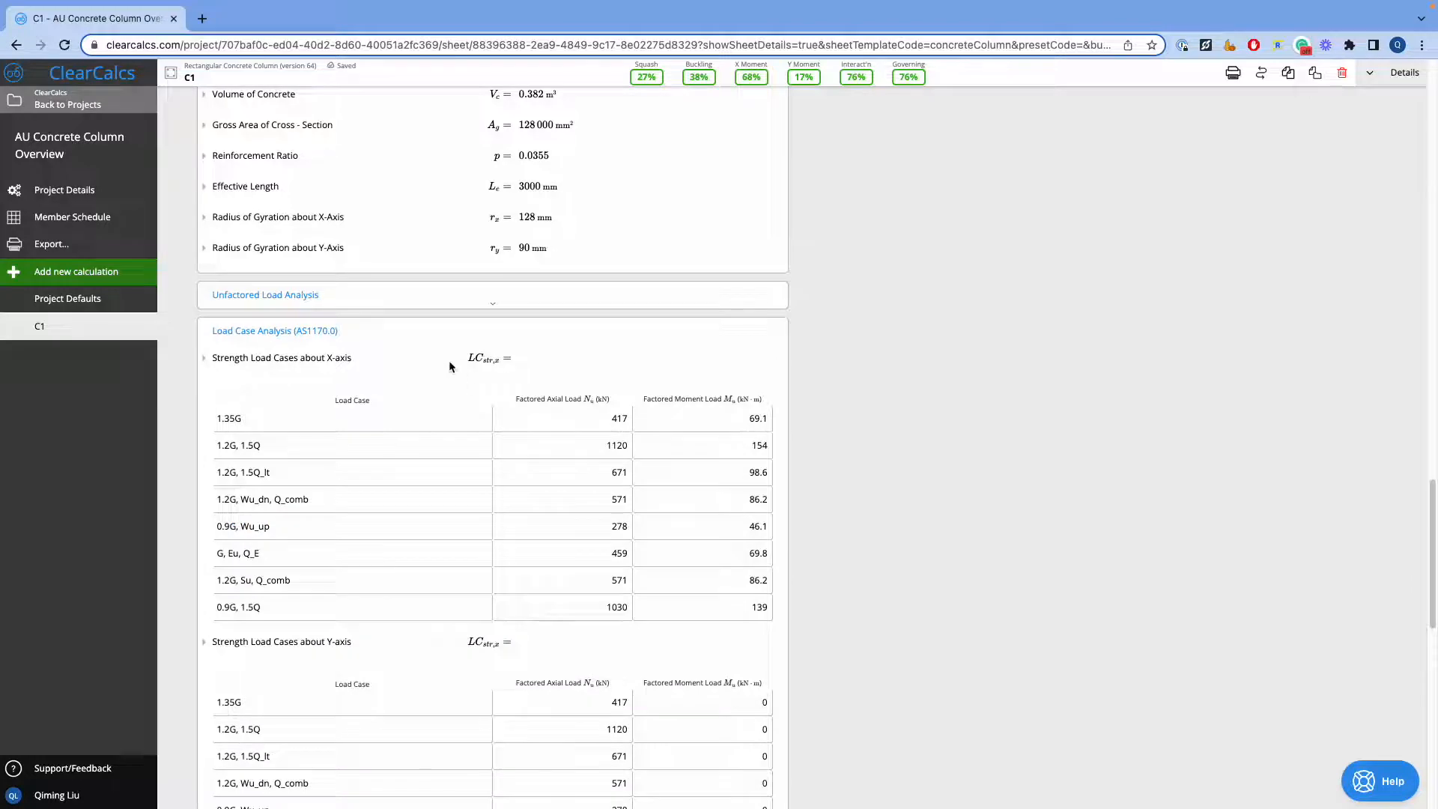
pyautogui.scroll(-4, 450, 365)
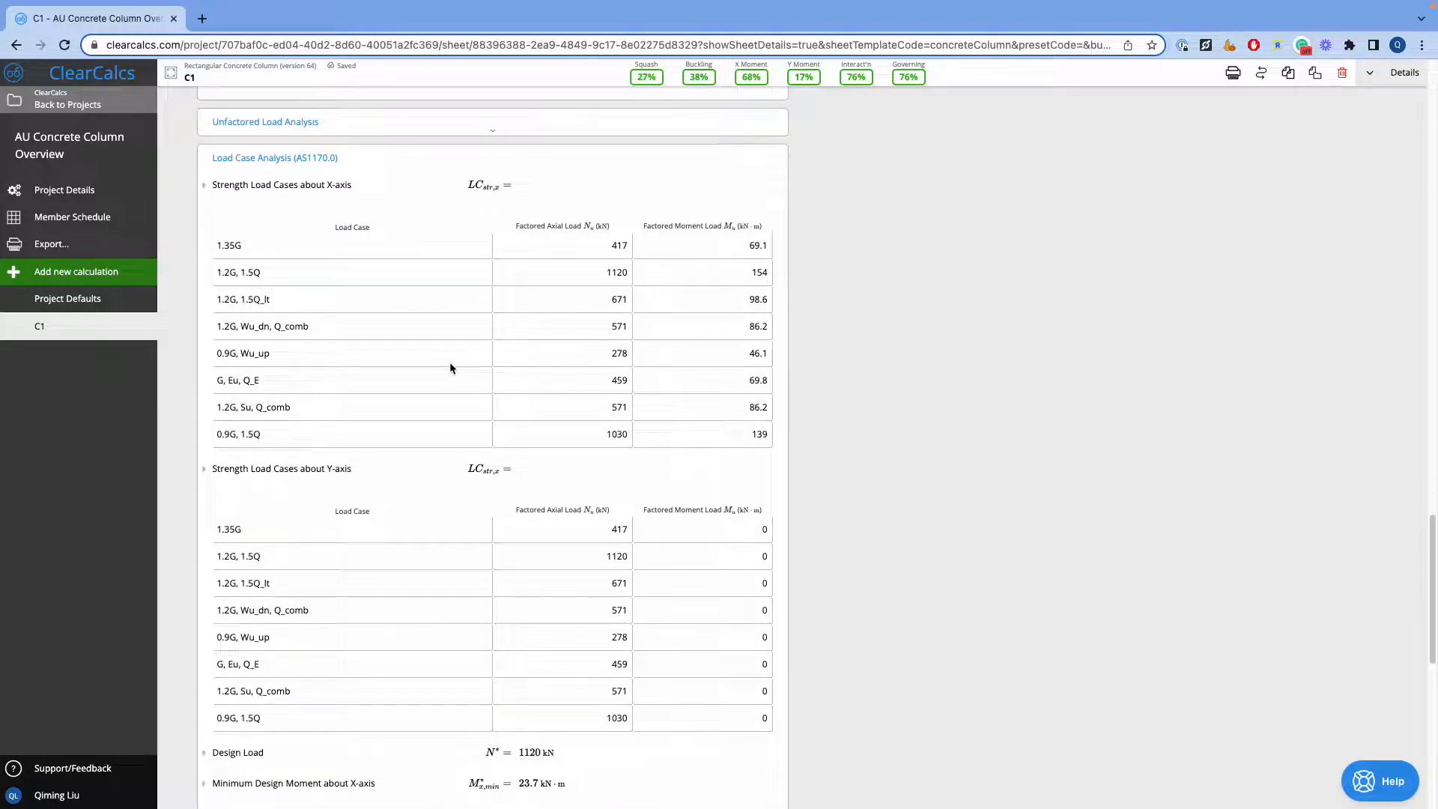
# Review the design load, minimum design moments and design moments about both axes in the Load Case Analysis section
pyautogui.moveTo(338, 158); pyautogui.dragTo(294, 158)
pyautogui.click(411, 200)
pyautogui.scroll(-5, 536, 245)
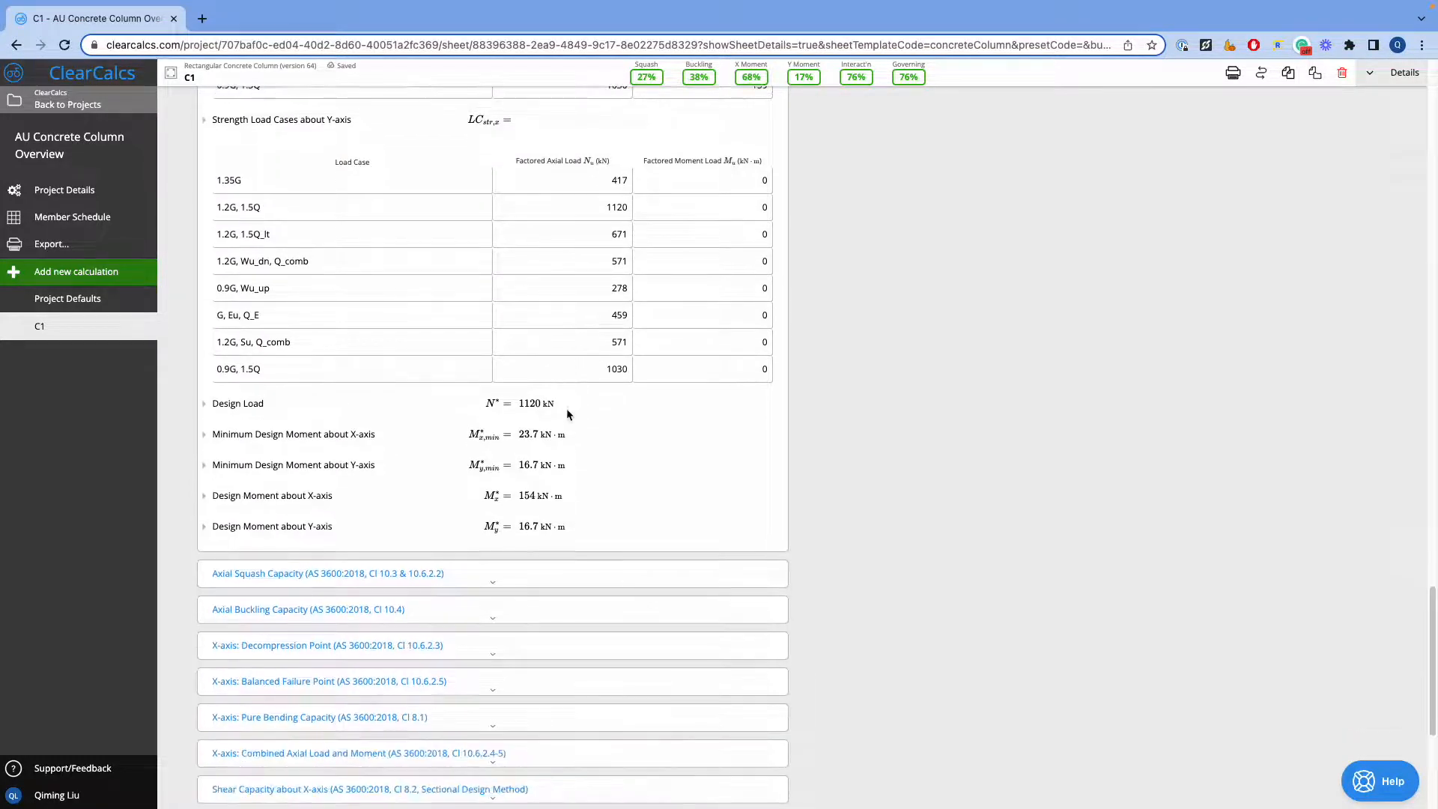
pyautogui.scroll(-1, 558, 442)
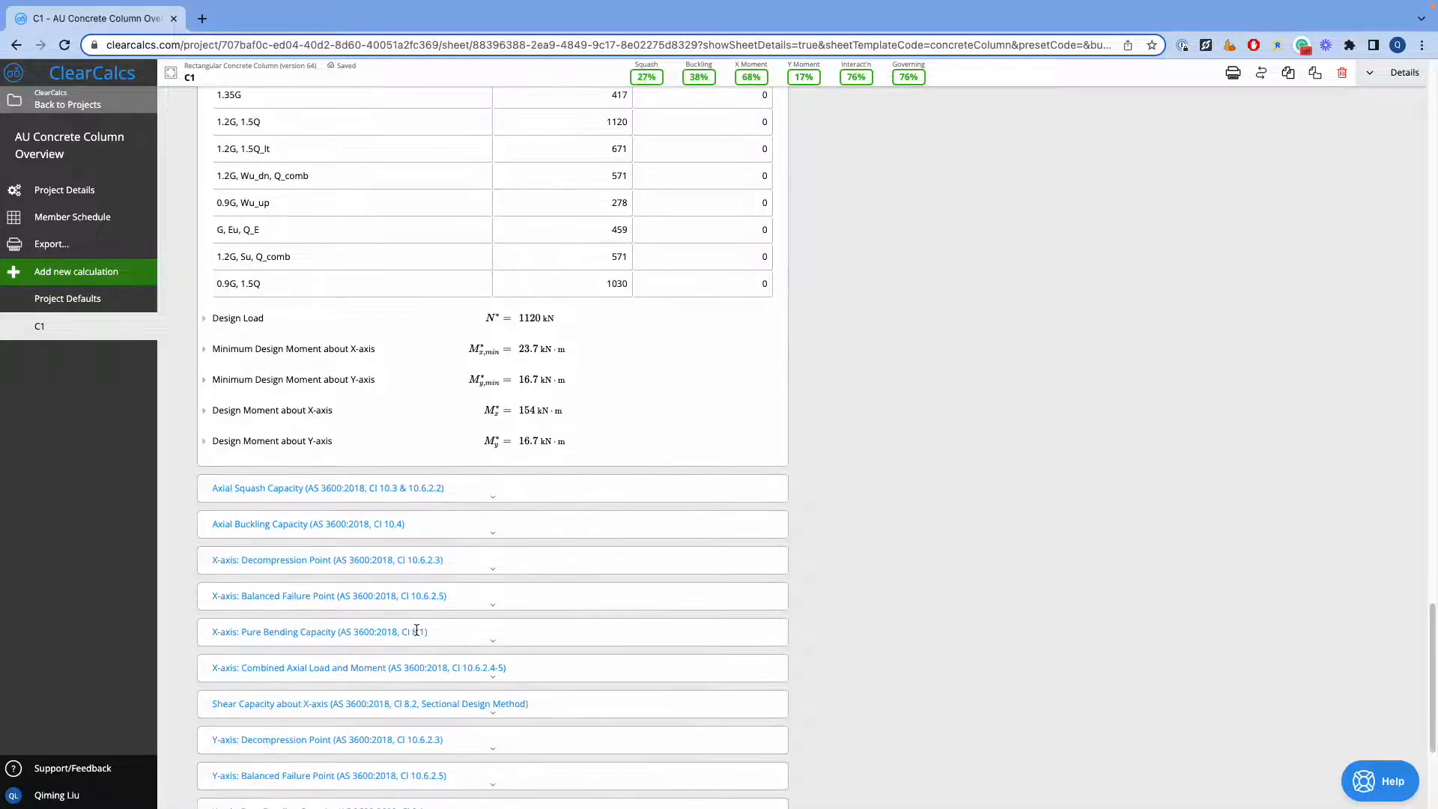
# Expand the X-axis Pure Bending Capacity, Shear Capacity about X-axis, and X-axis Combined Axial Load and Moment sections
pyautogui.click(506, 632)
pyautogui.scroll(-1, 479, 592)
pyautogui.scroll(-4, 451, 549)
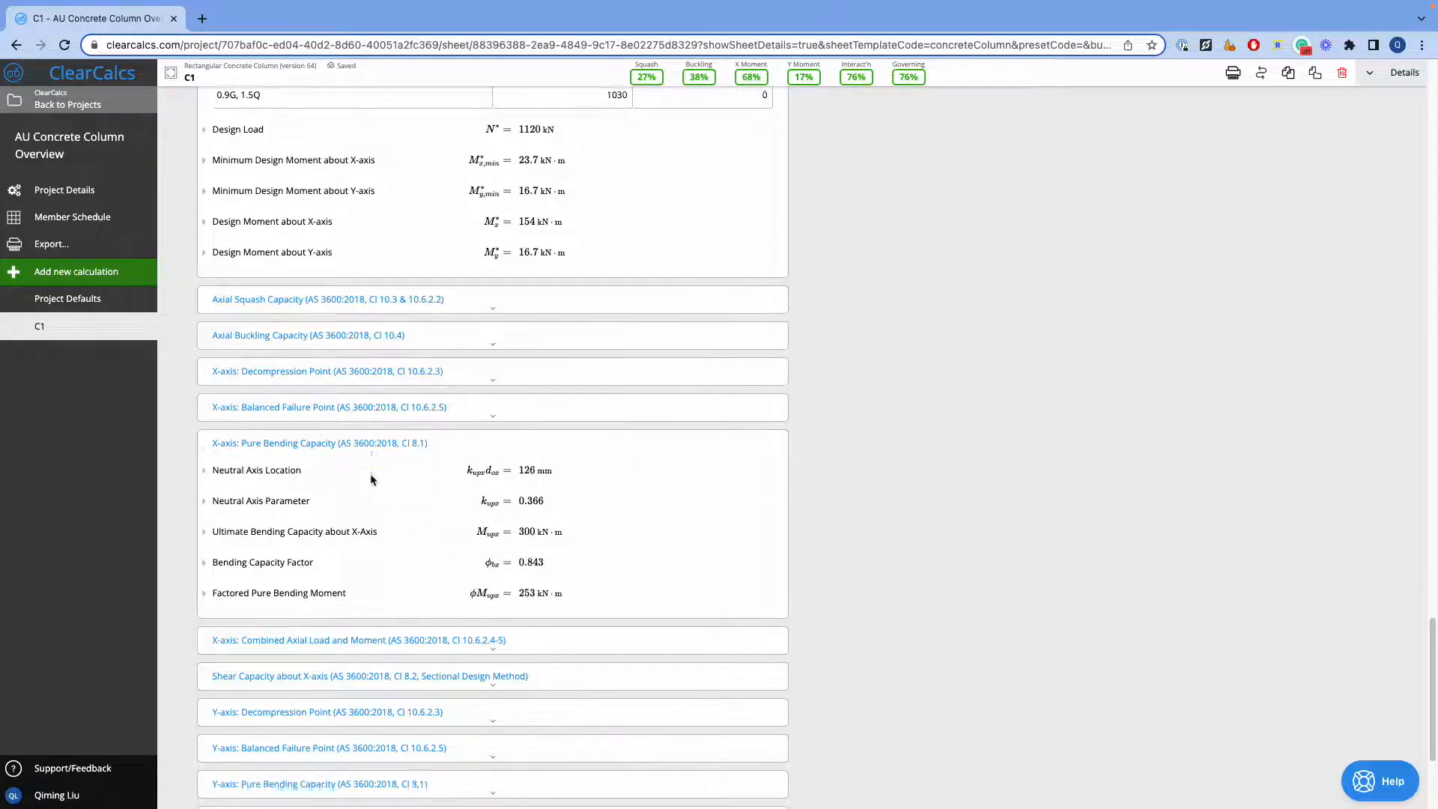
pyautogui.click(430, 551)
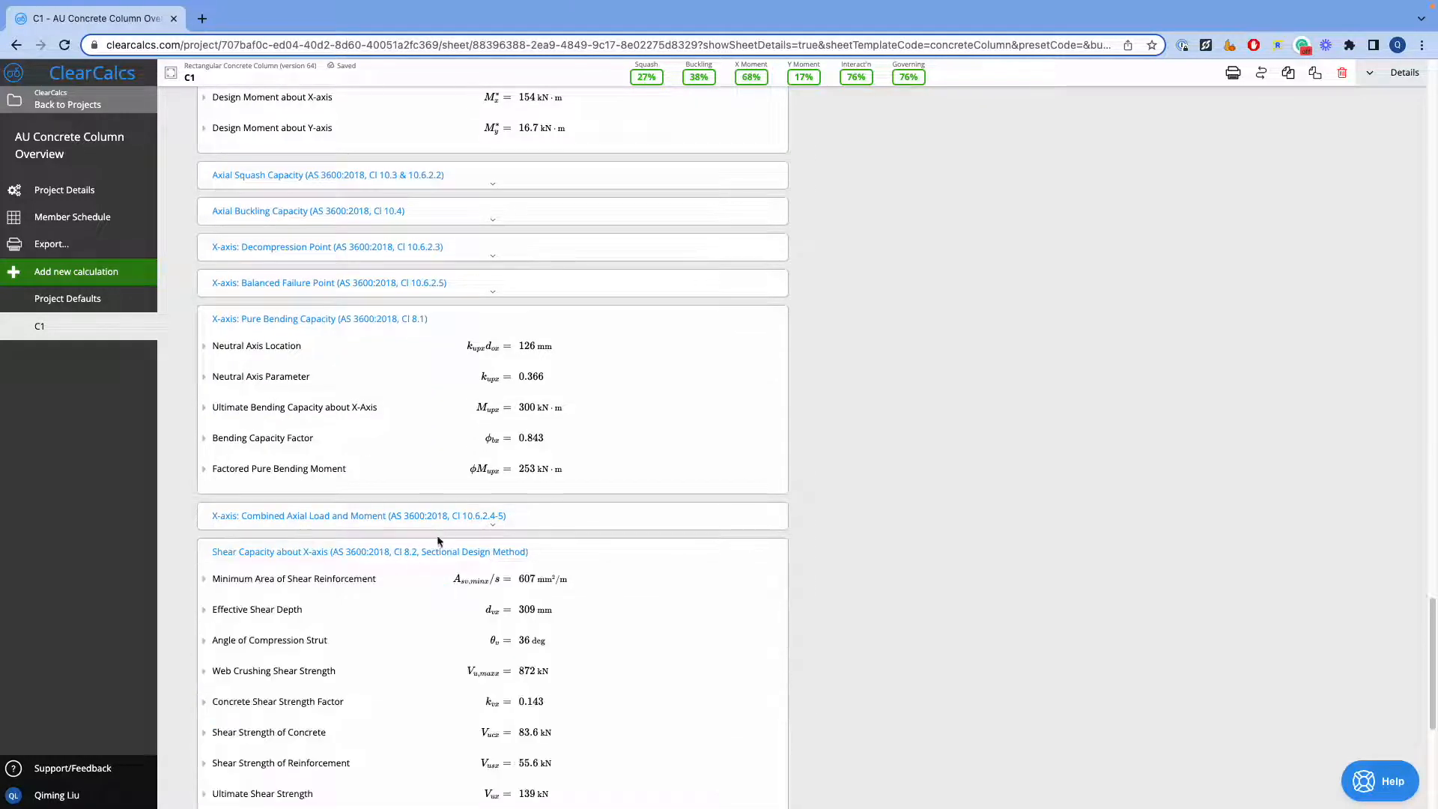
pyautogui.click(443, 520)
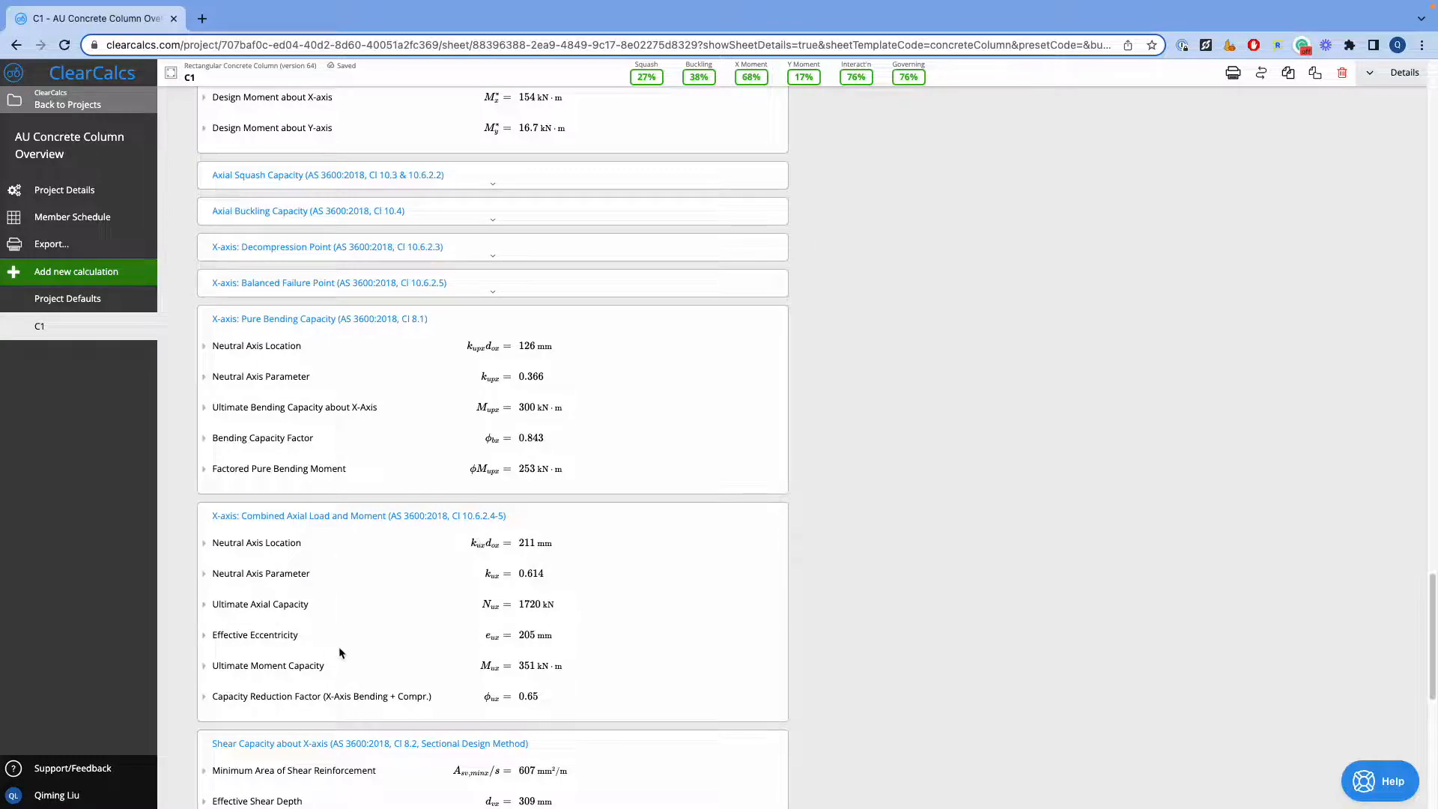
# Review the X-axis combined load and shear capacity results, then expand the Tension Capacity section
pyautogui.scroll(-4, 412, 646)
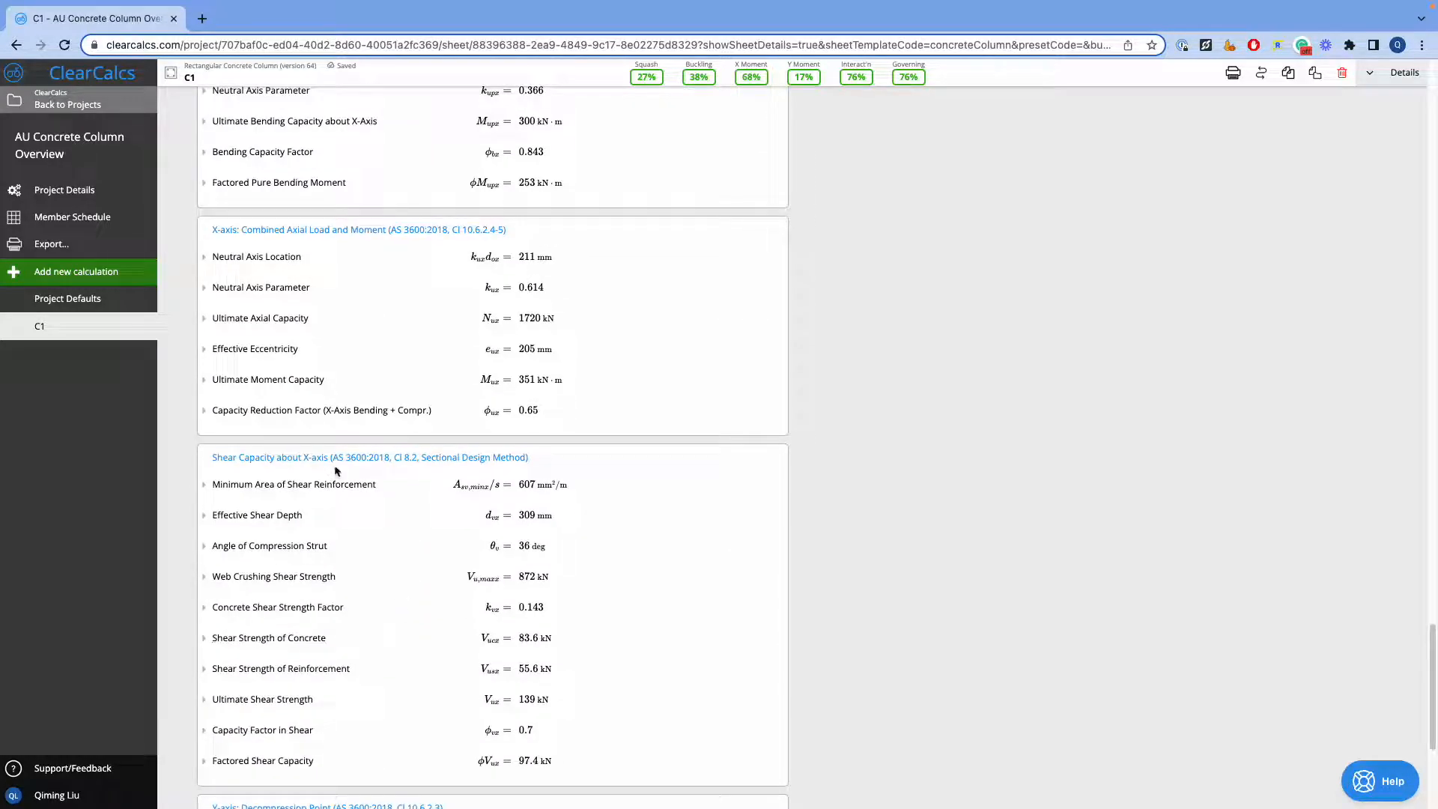
pyautogui.scroll(-1, 341, 474)
pyautogui.scroll(-3, 424, 674)
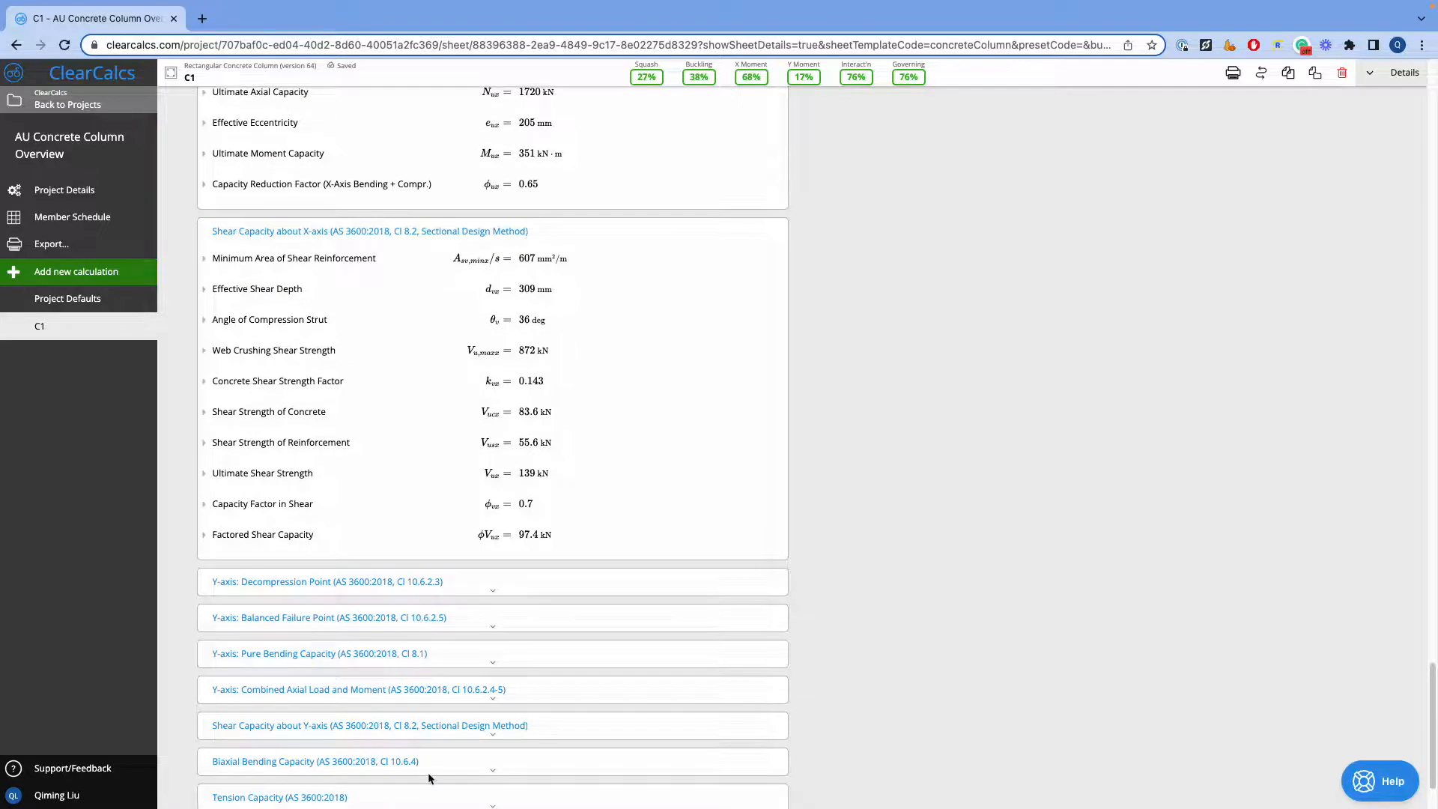
pyautogui.scroll(-1, 417, 693)
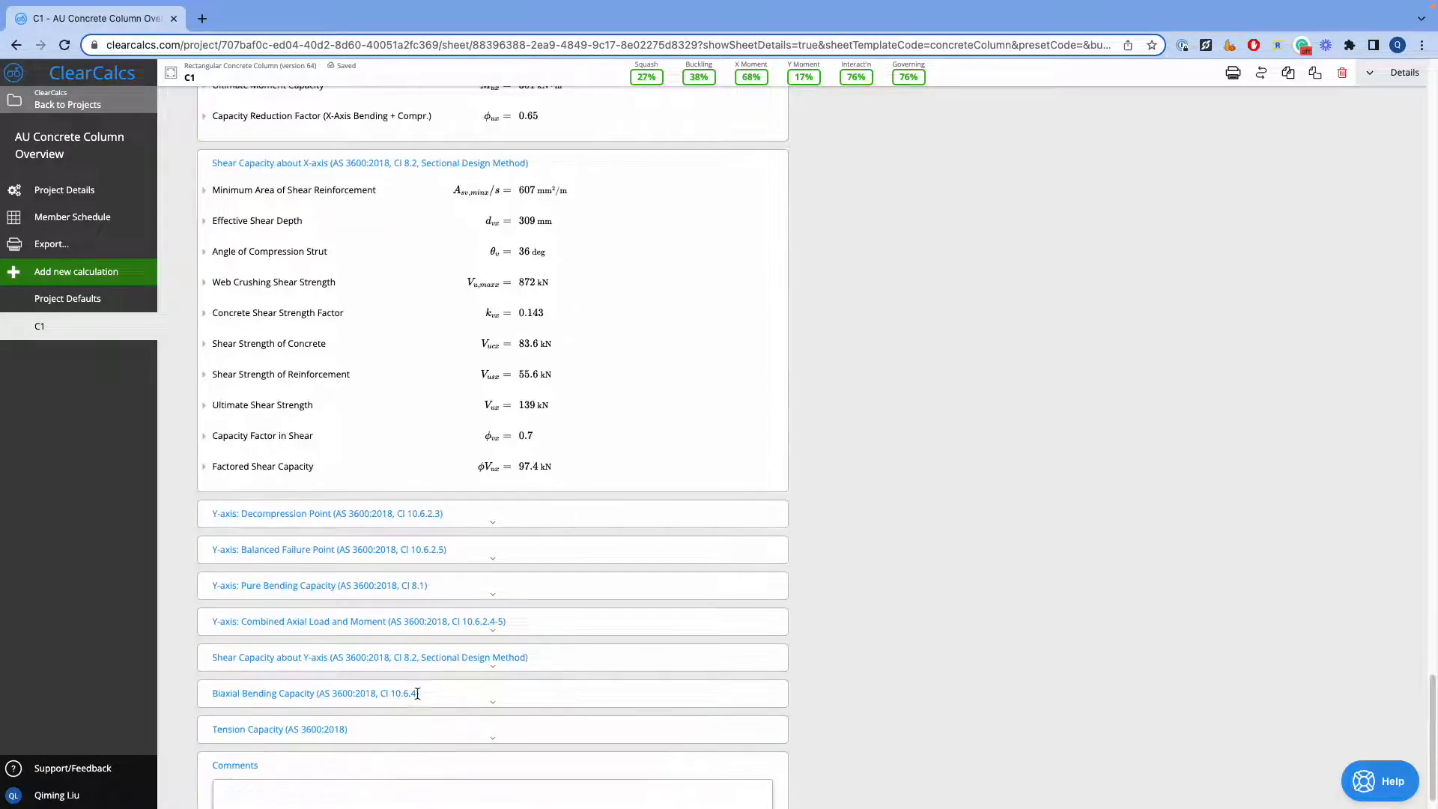
pyautogui.click(452, 725)
# Return to the Summary and view the details for Axial Demand and Axial Squash Capacity, then collapse them
pyautogui.scroll(12, 674, 696)
pyautogui.scroll(4, 679, 695)
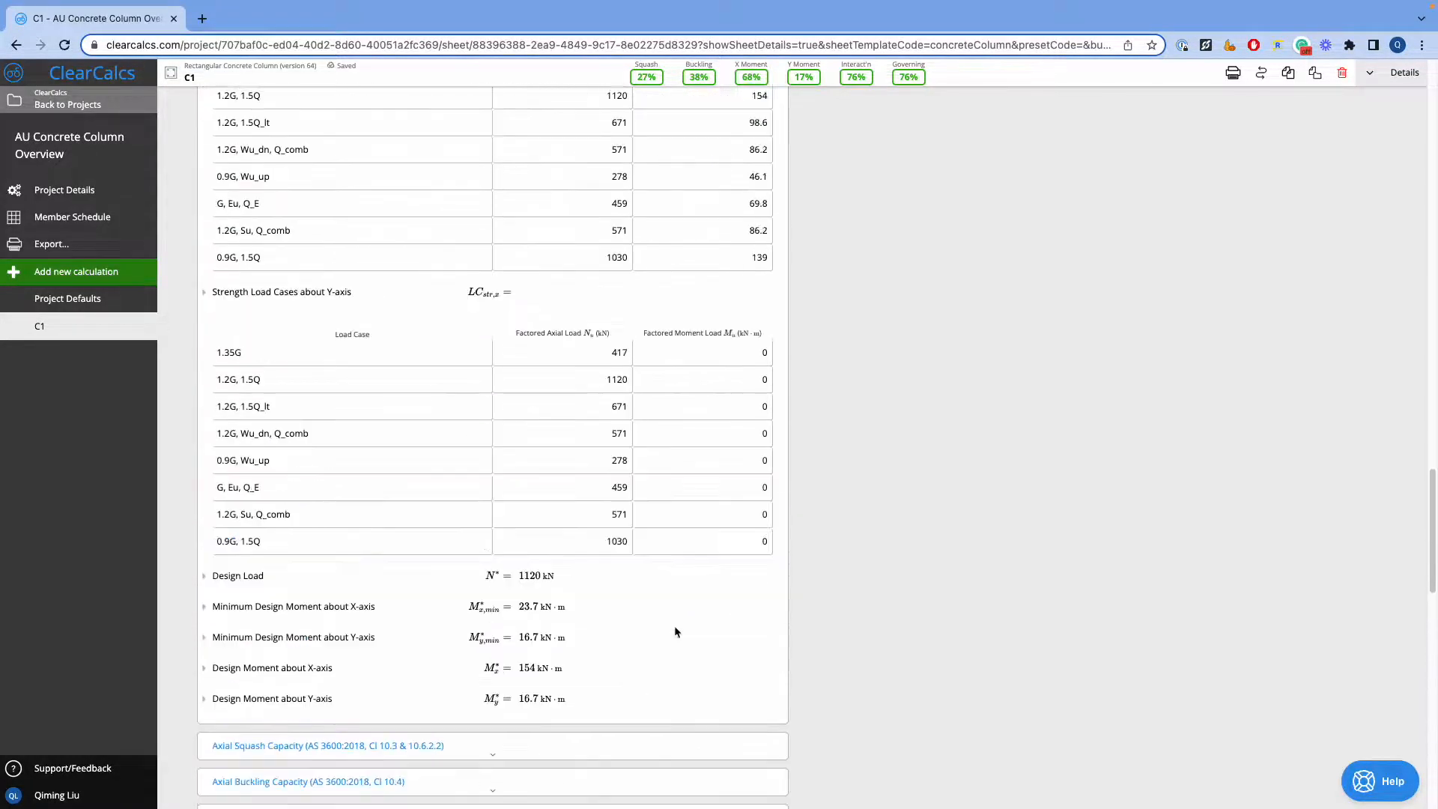
pyautogui.scroll(20, 1168, 394)
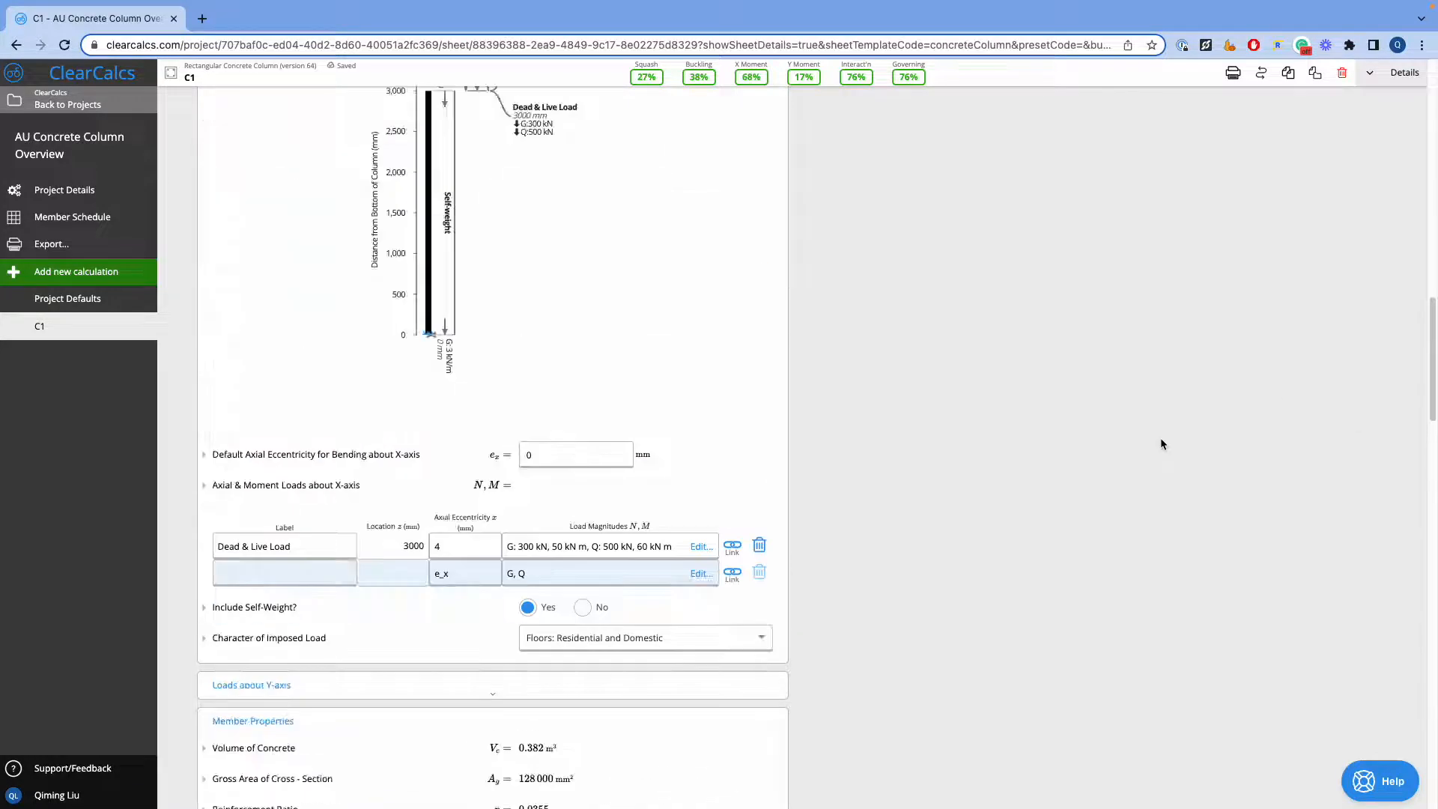
pyautogui.click(839, 136)
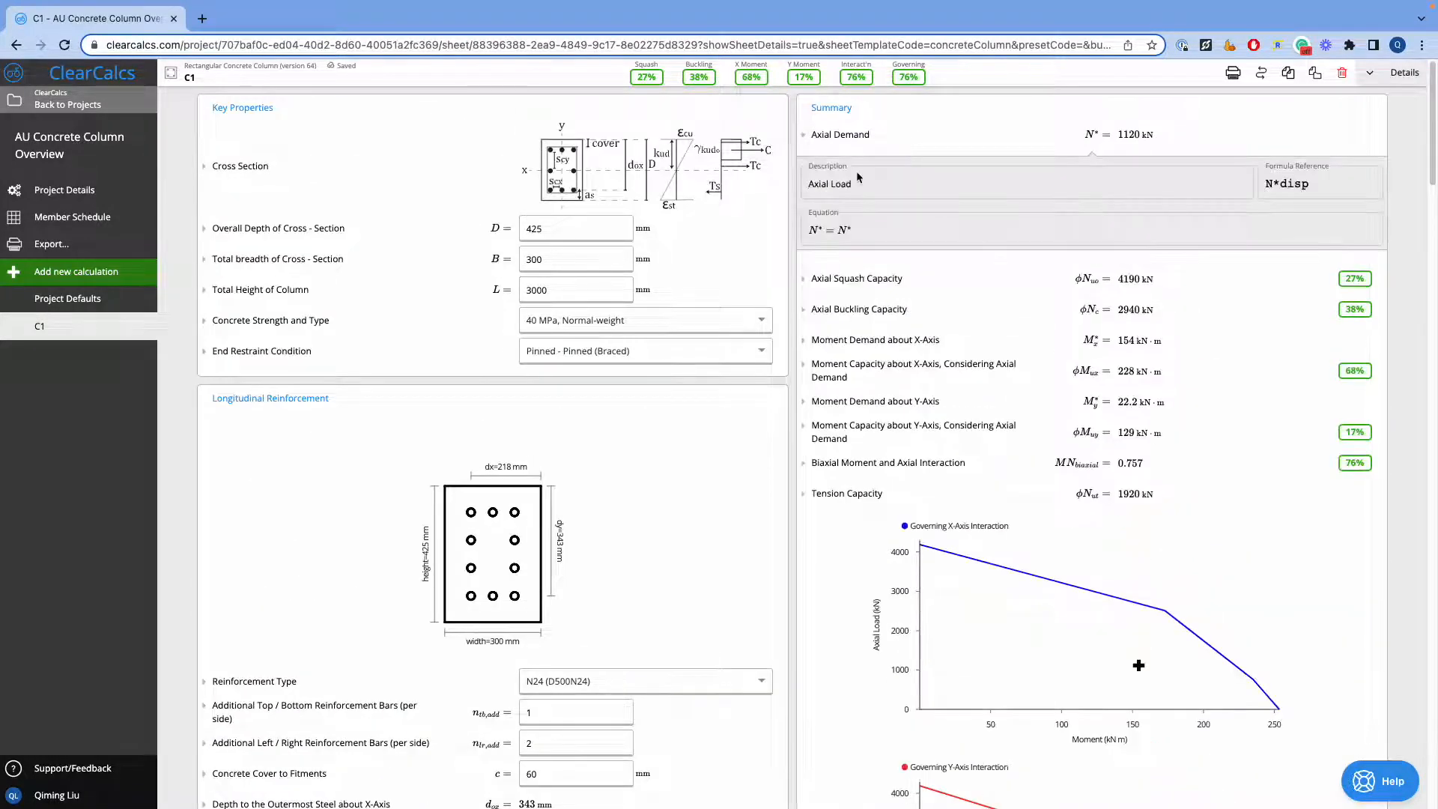
pyautogui.click(868, 282)
pyautogui.click(856, 279)
pyautogui.click(839, 135)
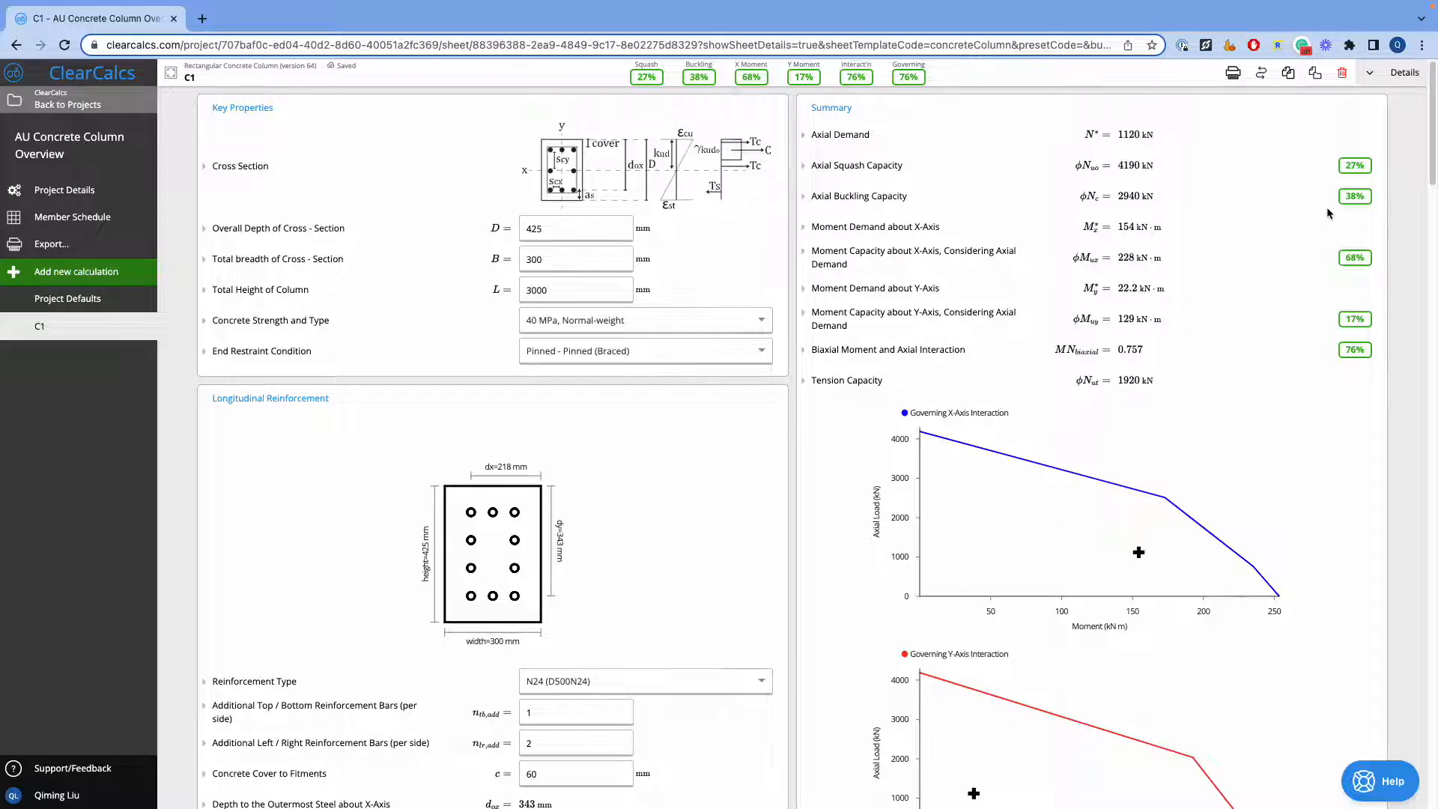
# Inspect the design points and curves on the governing X-axis and Y-axis interaction charts
pyautogui.scroll(-3, 1168, 412)
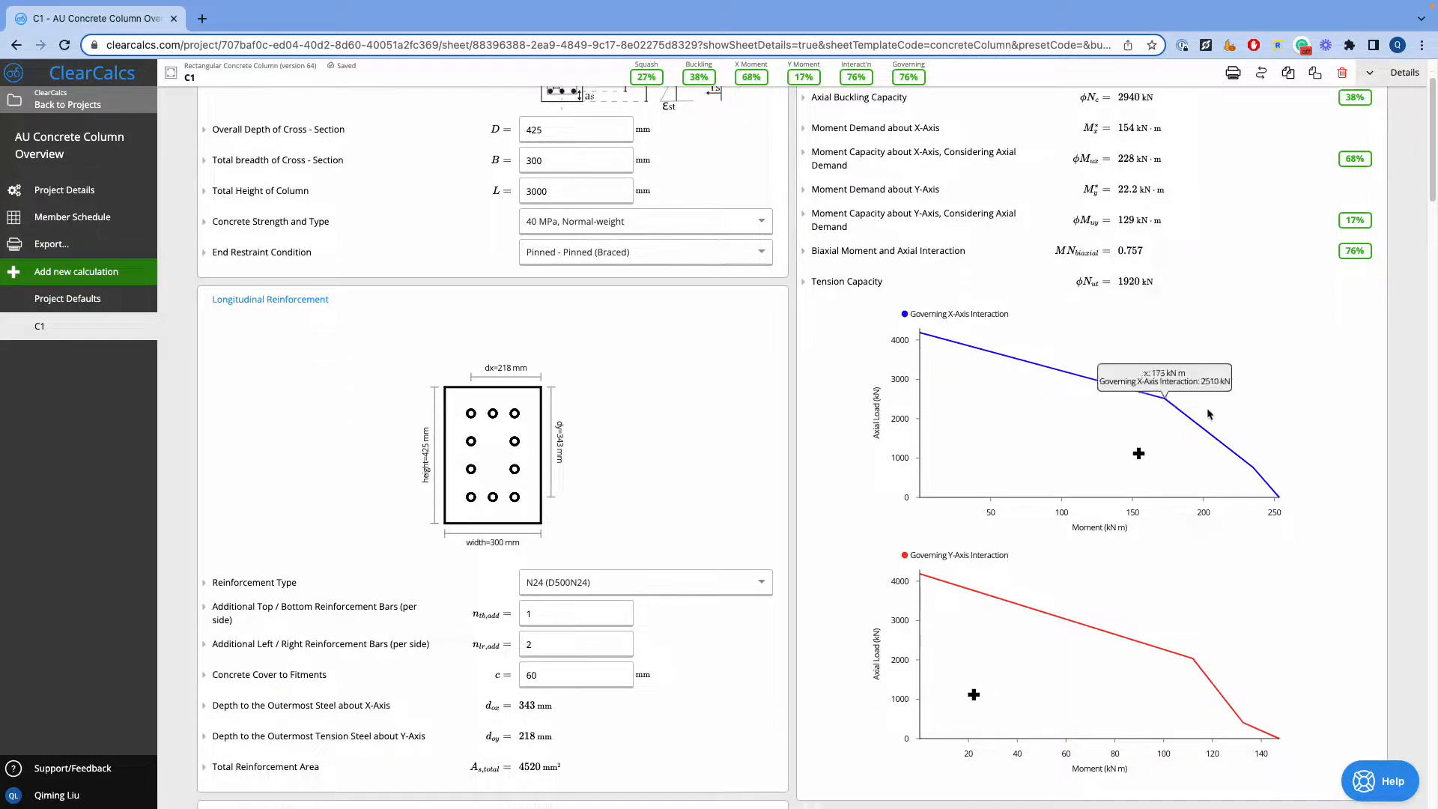
pyautogui.scroll(-2, 1208, 414)
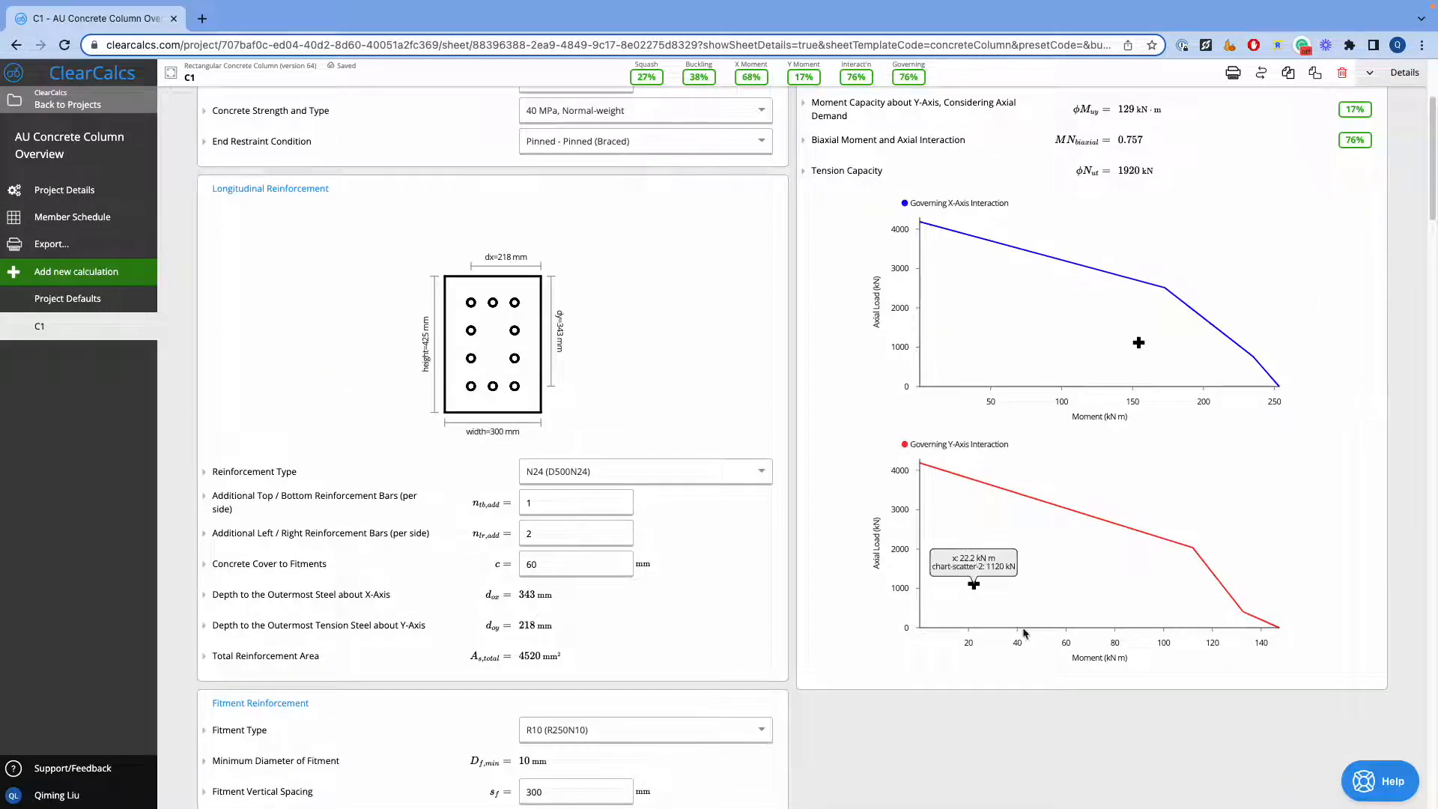
pyautogui.moveTo(1144, 350)
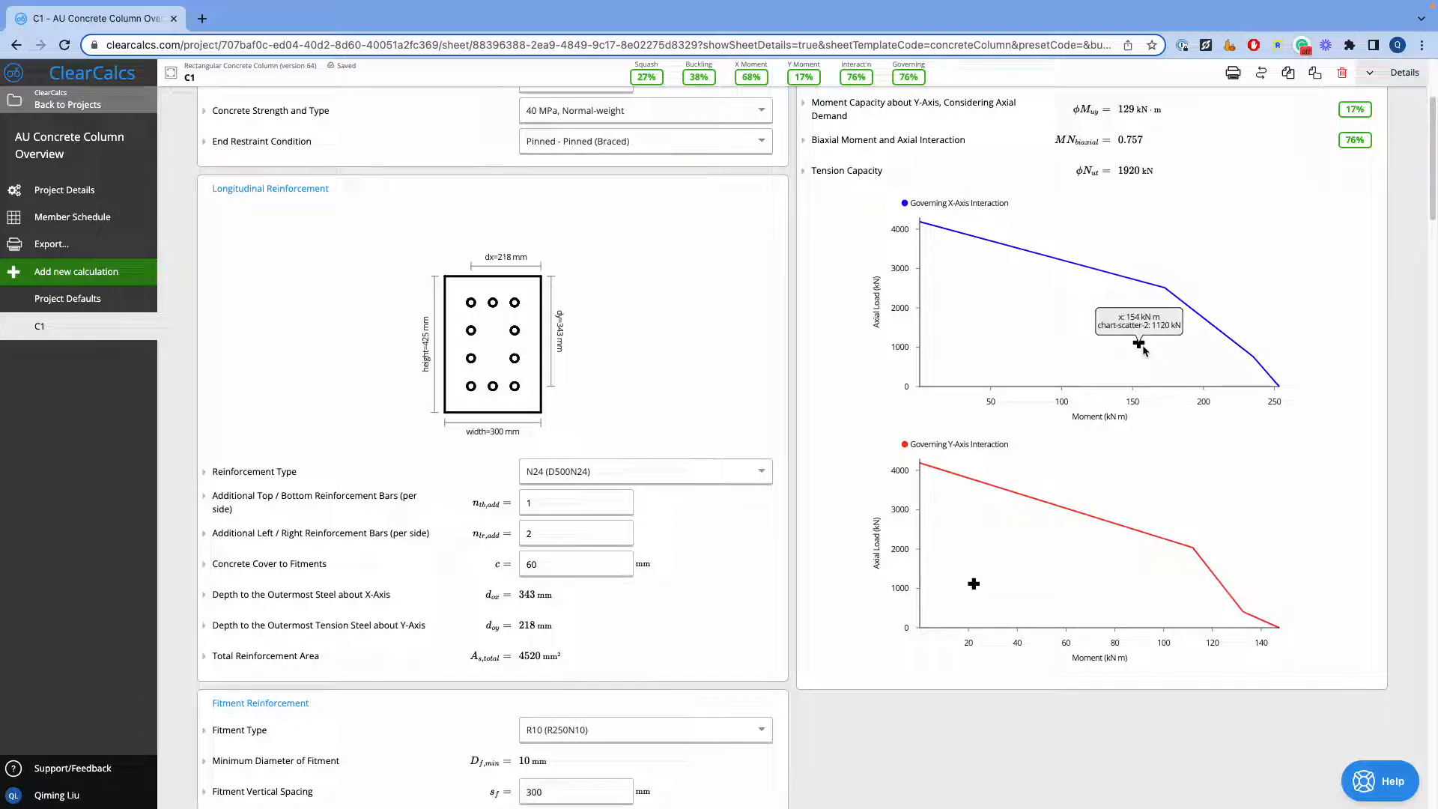
# Open the help widget for asking the support team a question
pyautogui.click(1356, 762)
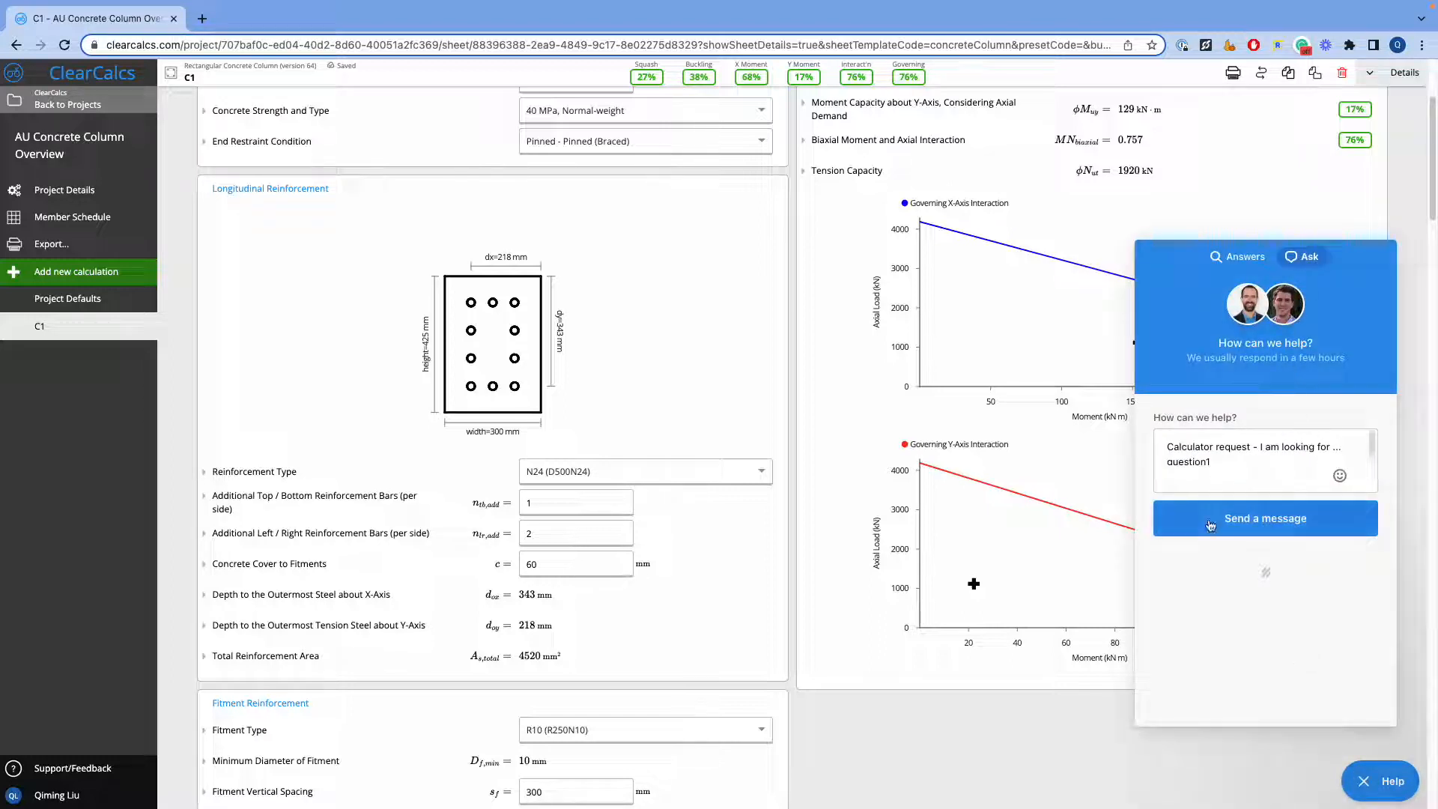